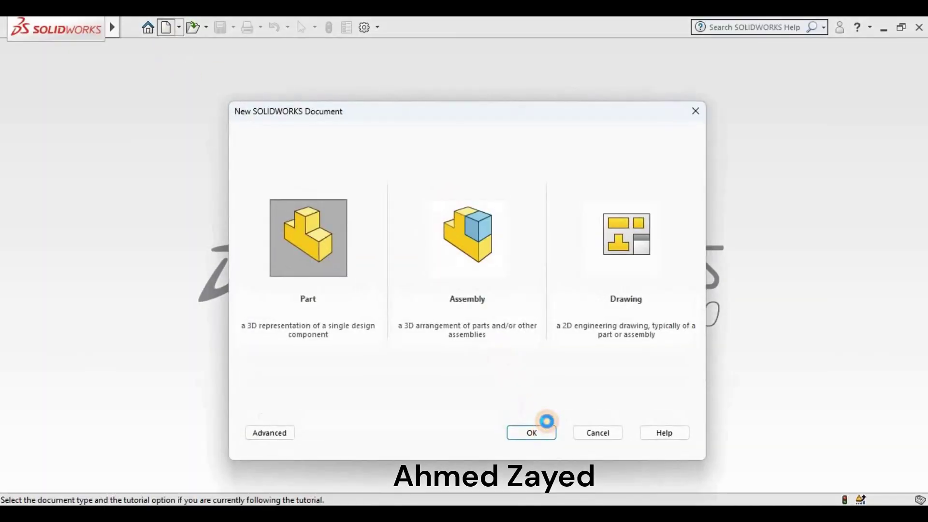
Create a new blank part document, Part3
{"action": "left_click", "coordinate": [546, 421]}
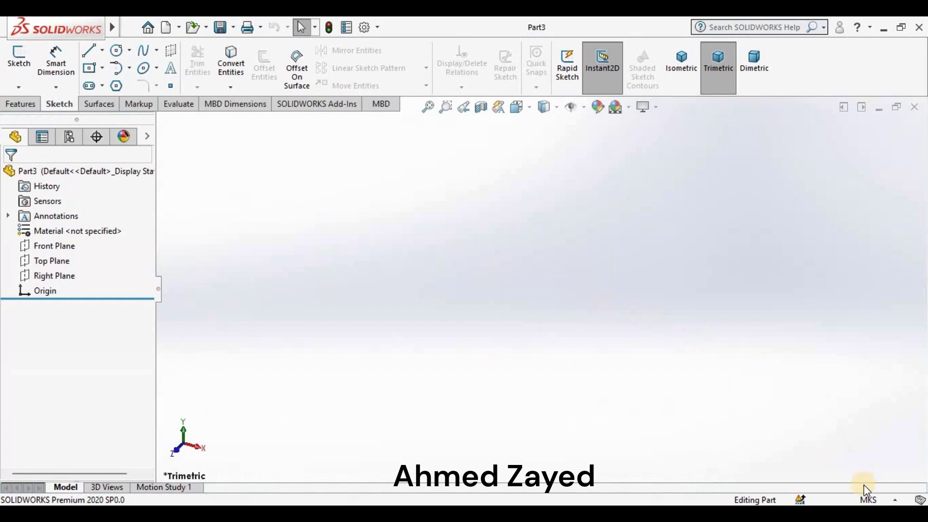
Switch units to MMGS and start a sketch on the Right Plane
{"action": "left_click", "coordinate": [867, 500]}
{"action": "left_click", "coordinate": [825, 442]}
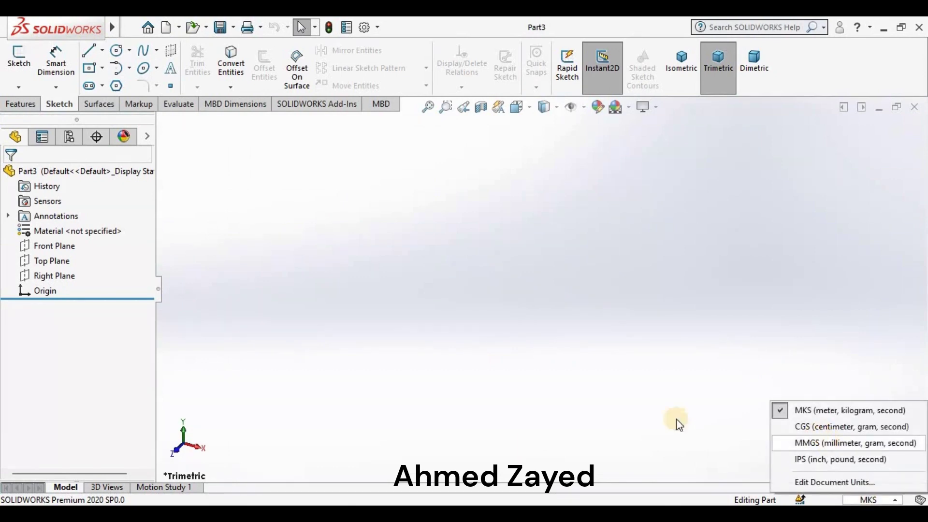
{"action": "left_click", "coordinate": [73, 279]}
{"action": "left_click", "coordinate": [86, 257]}
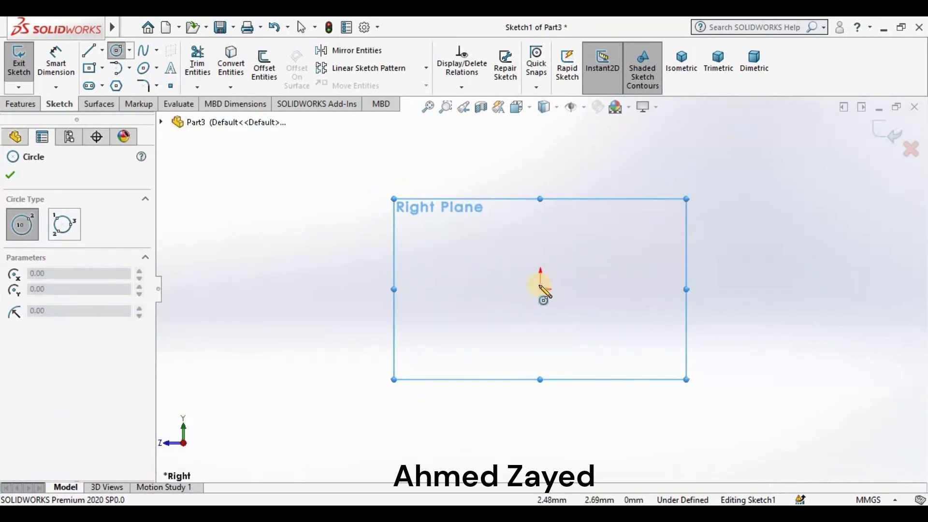
Draw a circle centred on the origin with a 32 mm diameter
{"action": "left_click", "coordinate": [540, 289]}
{"action": "left_click", "coordinate": [606, 317]}
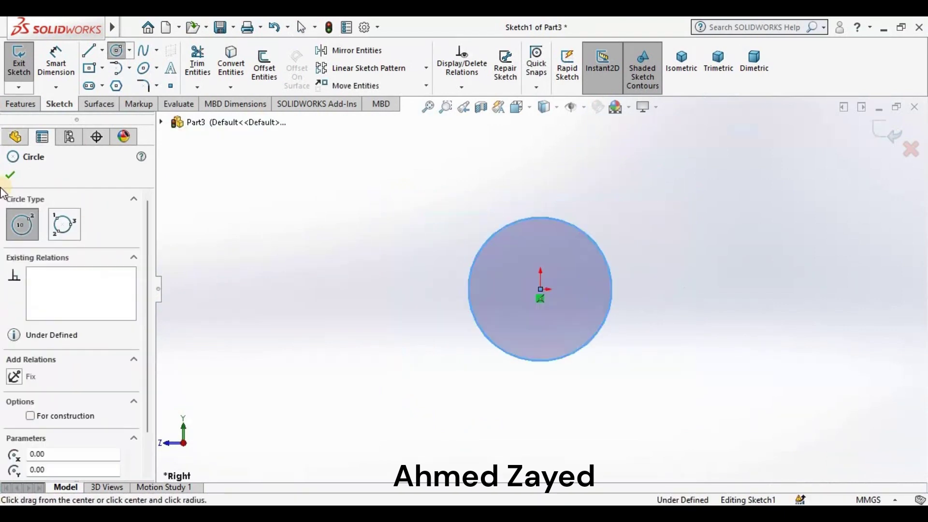
{"action": "left_click", "coordinate": [40, 74]}
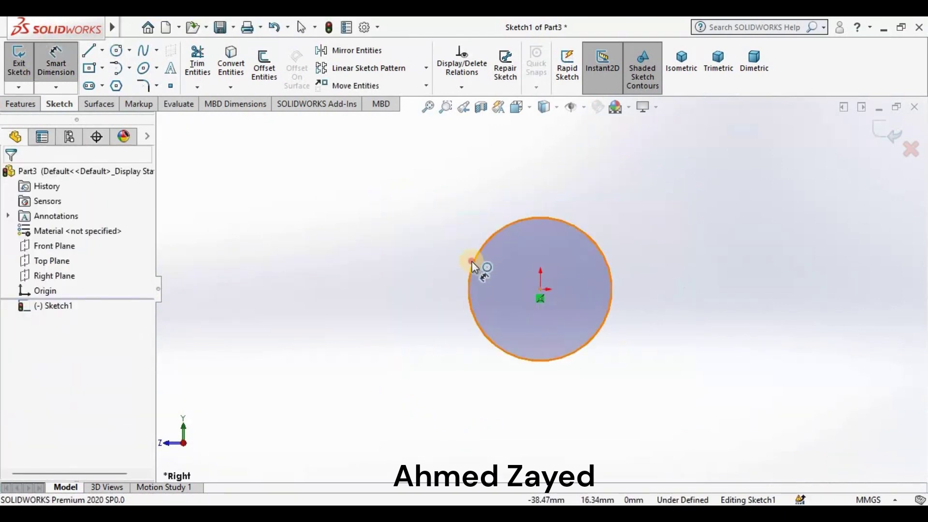
{"action": "left_click", "coordinate": [303, 244]}
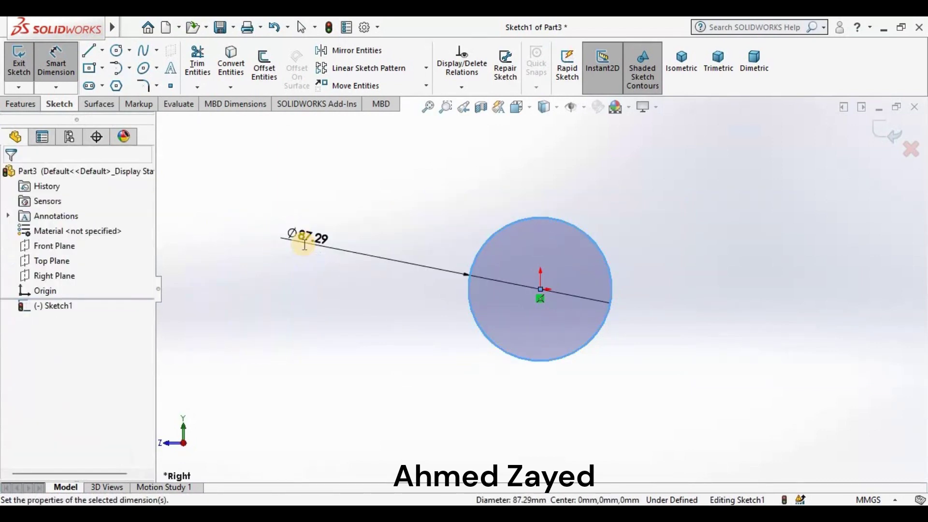
{"action": "type", "text": "32"}
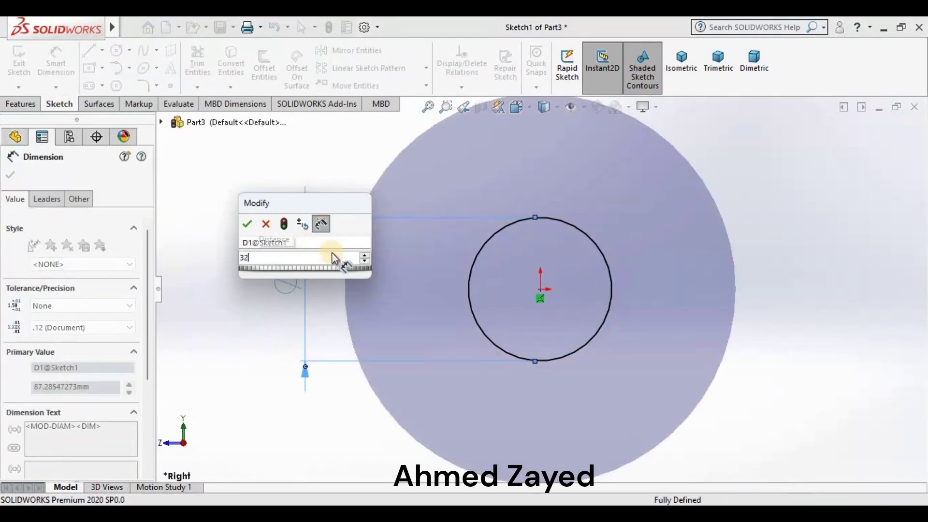
{"action": "key", "text": "Return"}
{"action": "key", "text": "l"}
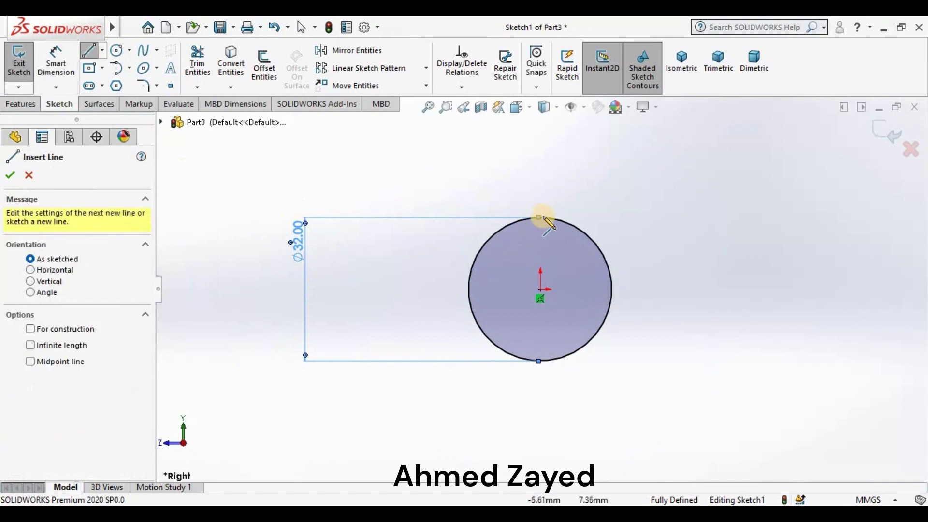
Draw the rectangle lines off the circle plus an inner vertical line
{"action": "left_click", "coordinate": [787, 217]}
{"action": "left_click", "coordinate": [787, 361]}
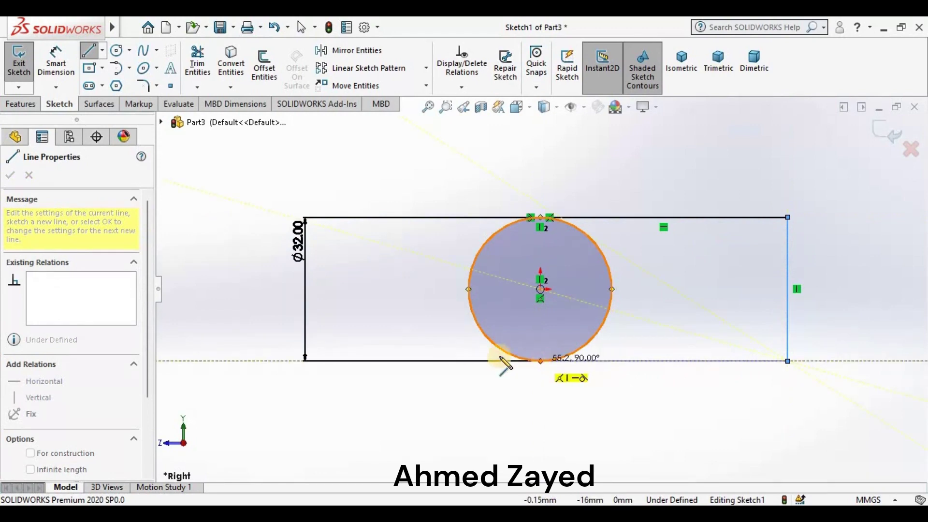
{"action": "left_click", "coordinate": [540, 361]}
{"action": "key", "text": "Escape"}
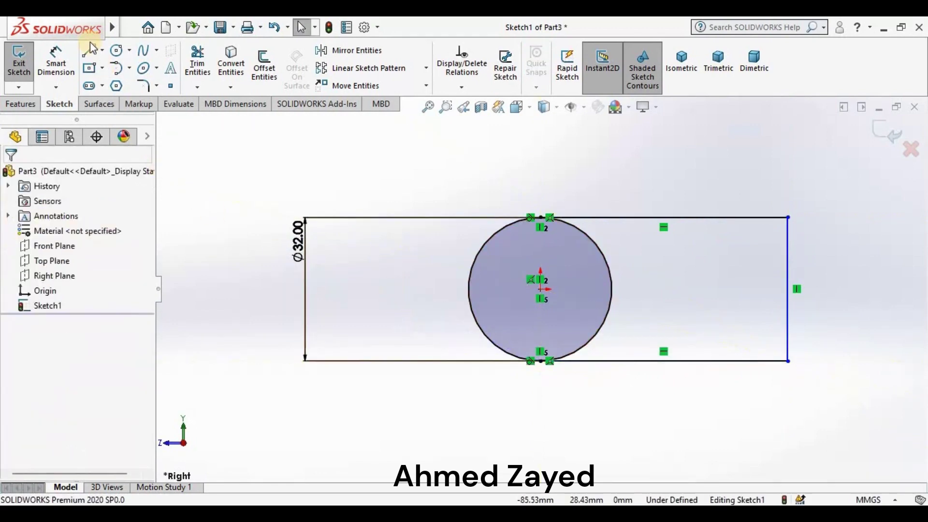
{"action": "key", "text": "l"}
{"action": "left_click", "coordinate": [729, 217]}
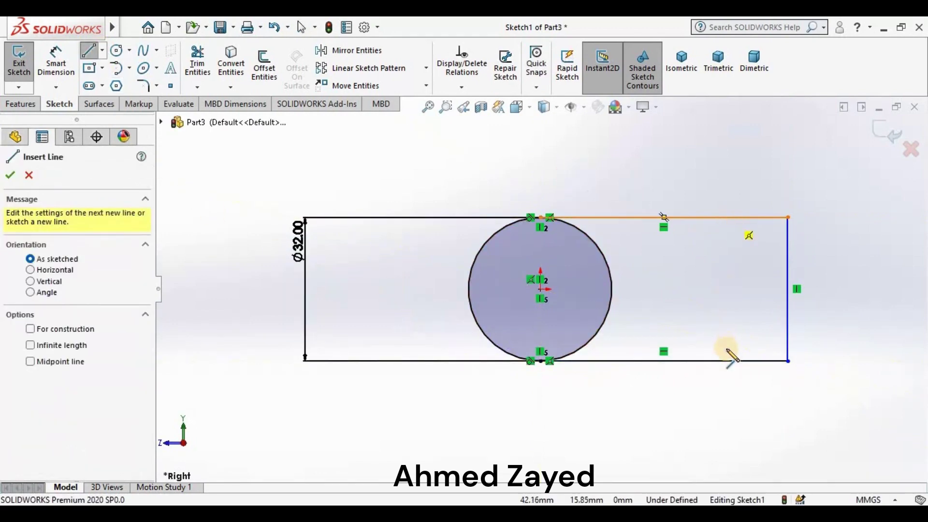
{"action": "left_click", "coordinate": [729, 361]}
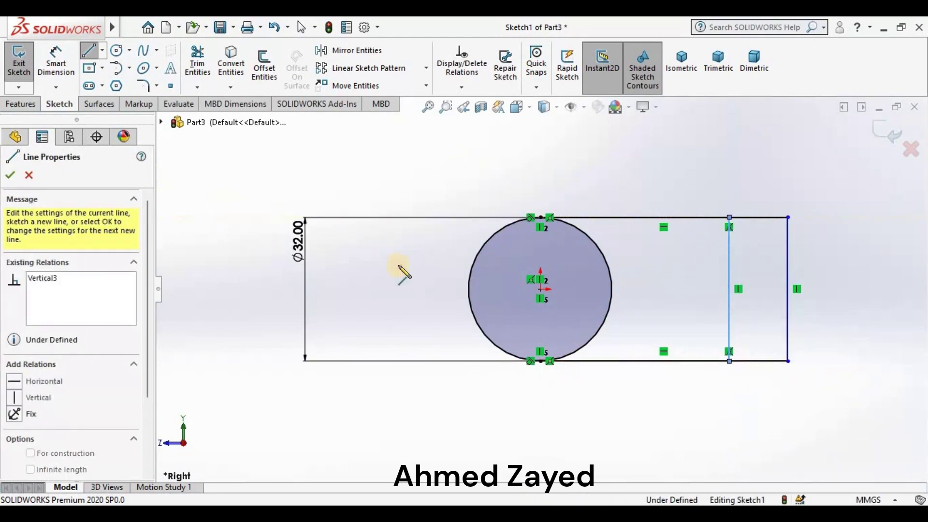
Dimension the two vertical lines 11 mm apart and the right end 36 mm from centre
{"action": "left_click", "coordinate": [55, 63]}
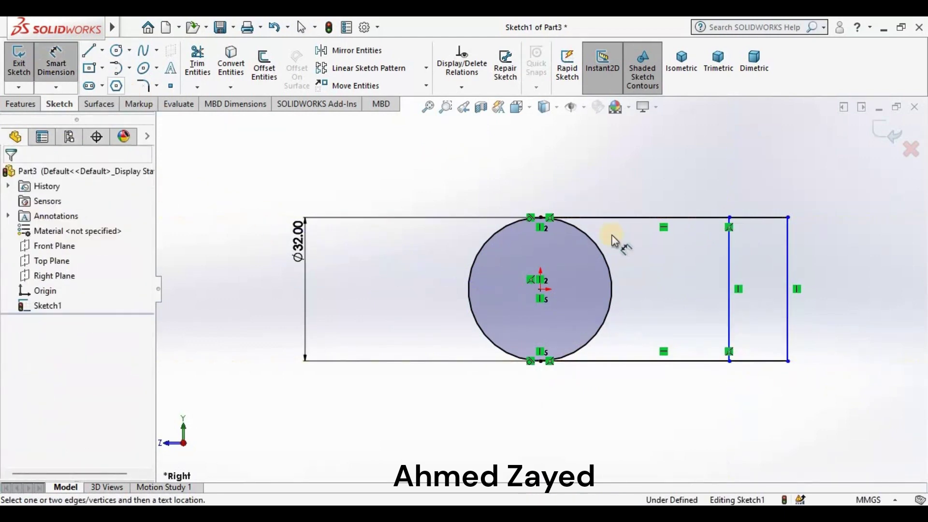
{"action": "left_click", "coordinate": [788, 306]}
{"action": "left_click", "coordinate": [729, 347]}
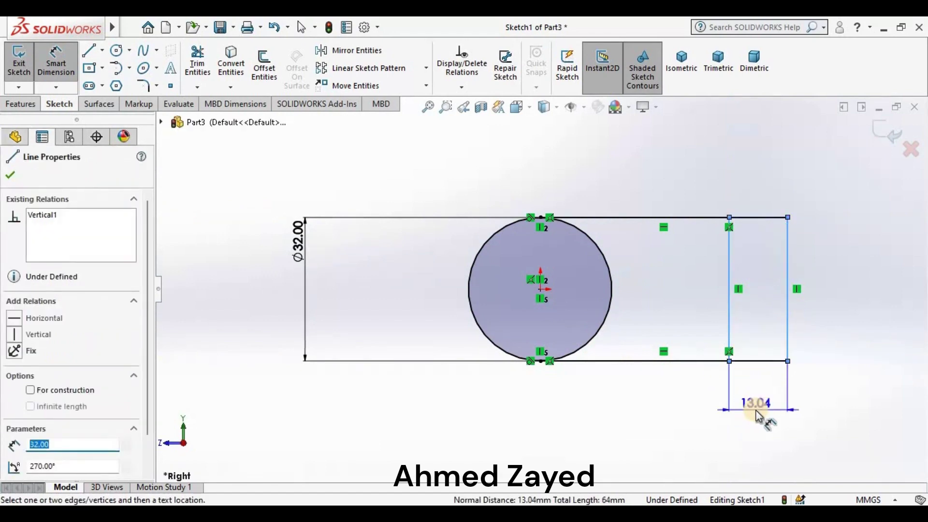
{"action": "left_click", "coordinate": [756, 411]}
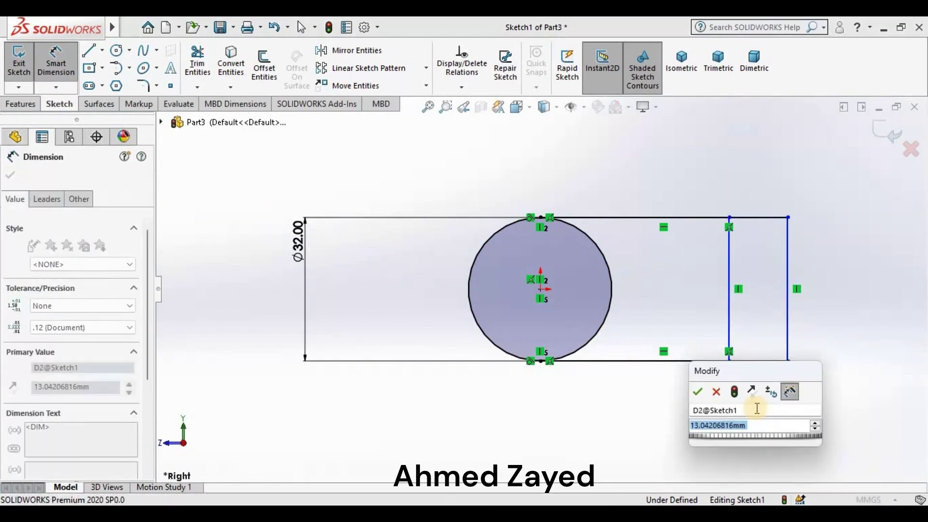
{"action": "type", "text": "11"}
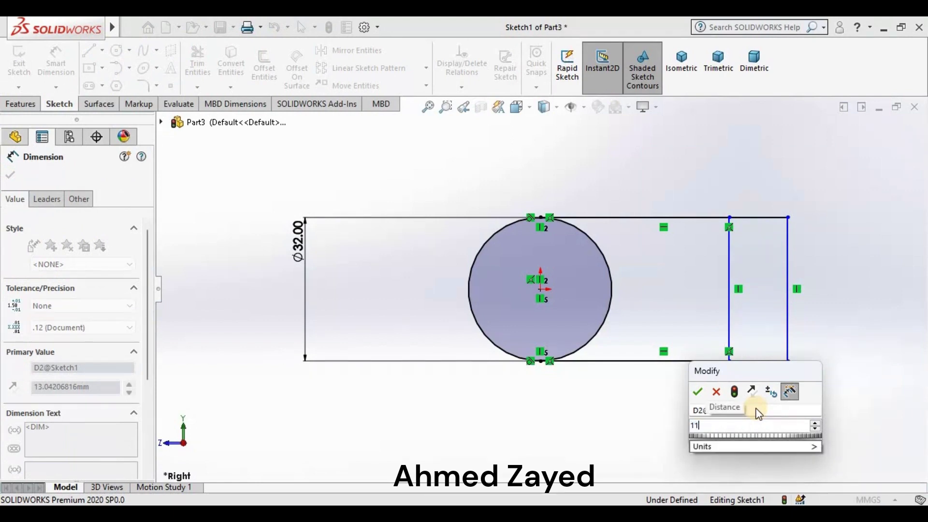
{"action": "key", "text": "Return"}
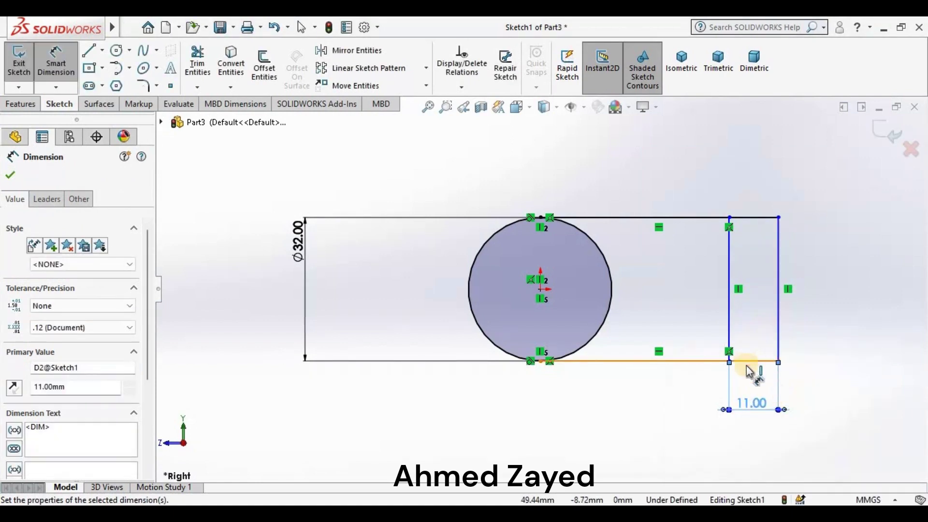
{"action": "left_click", "coordinate": [540, 304]}
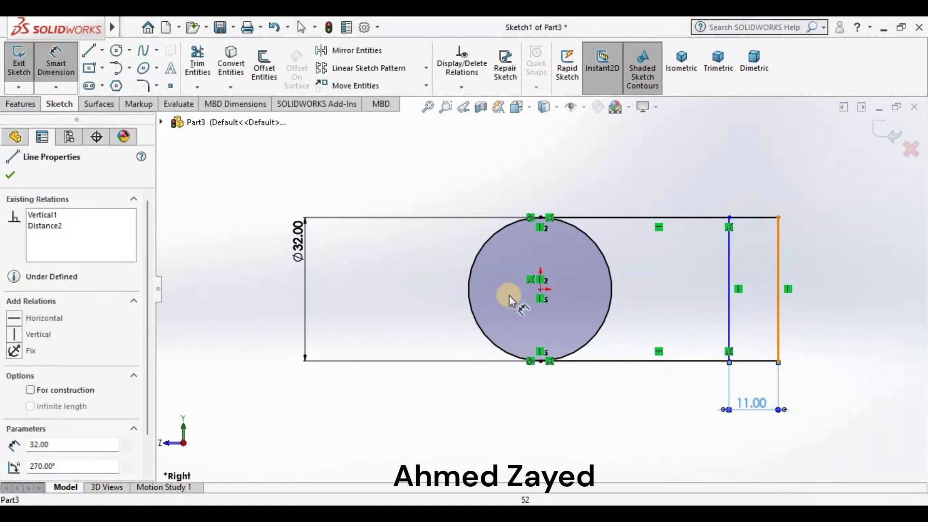
{"action": "left_click", "coordinate": [540, 290]}
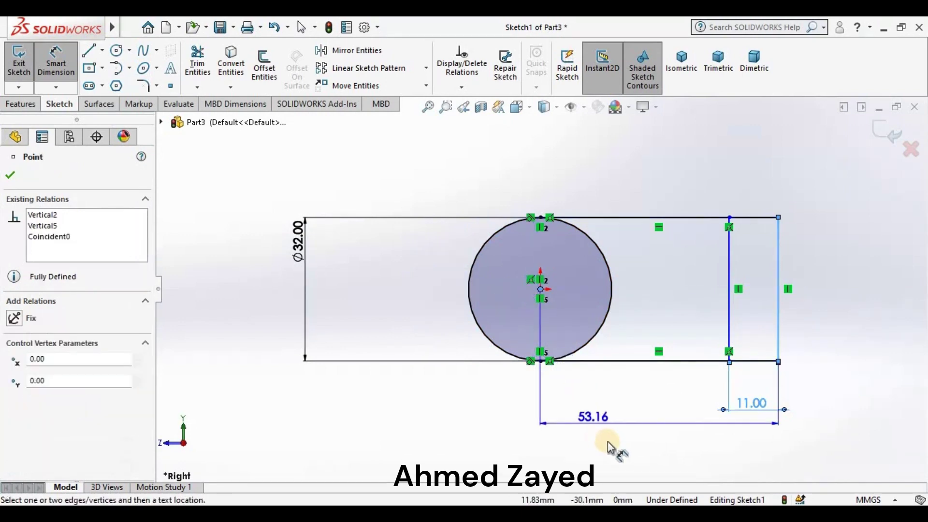
{"action": "left_click", "coordinate": [609, 446]}
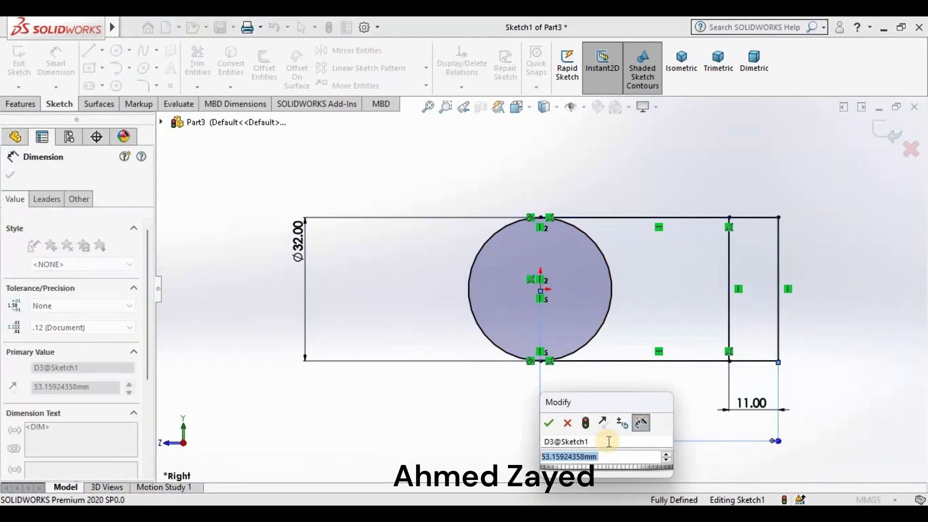
{"action": "type", "text": "36"}
{"action": "key", "text": "Return"}
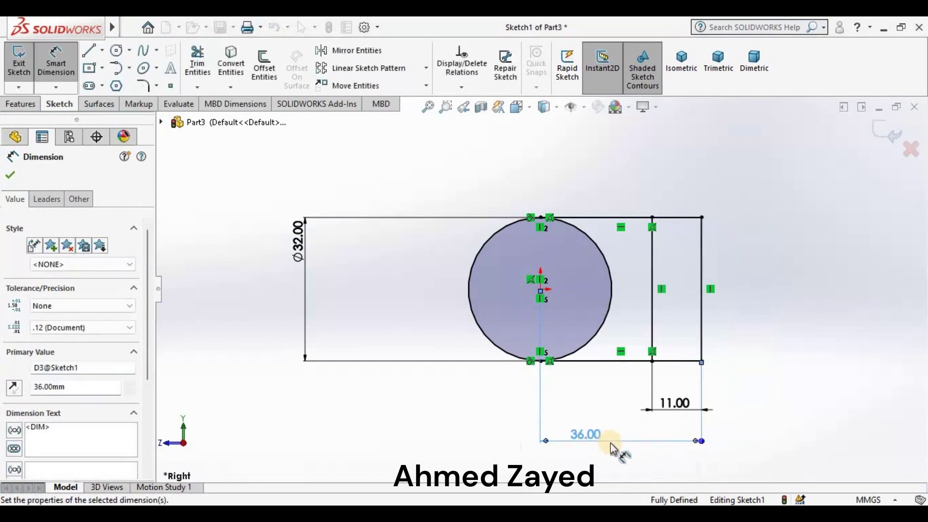
Trim away the right half of the Ø32 circle
{"action": "left_click", "coordinate": [10, 174]}
{"action": "left_click", "coordinate": [197, 63]}
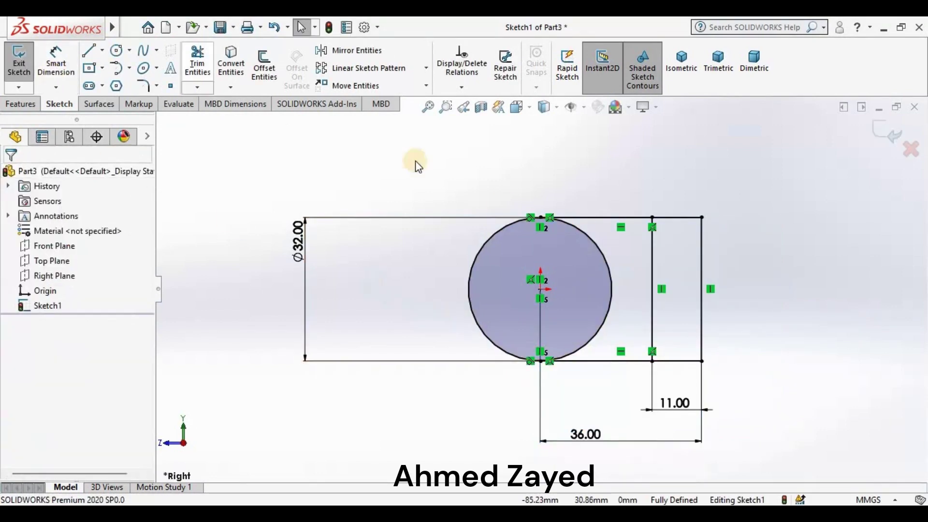
{"action": "left_click", "coordinate": [608, 269]}
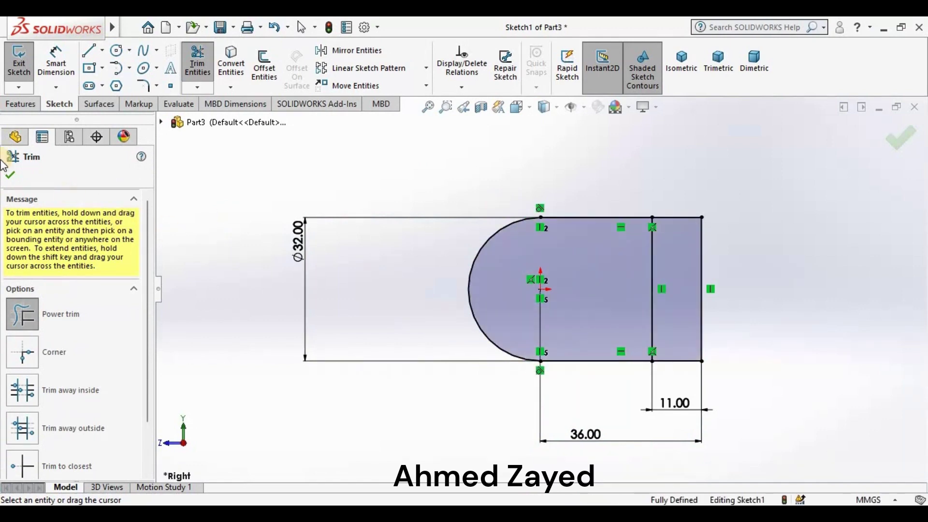
{"action": "key", "text": "Escape"}
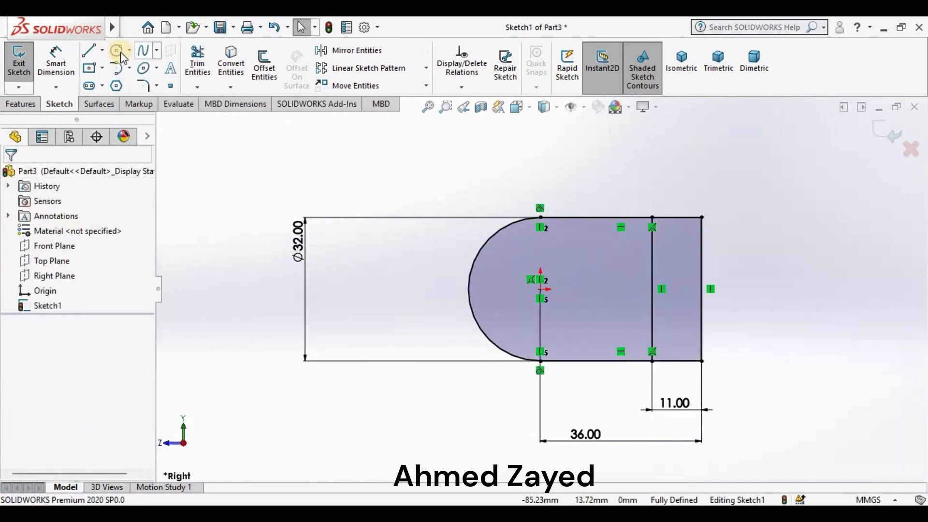
Add a circle centred on the origin and dimension it Ø16 mm
{"action": "left_click", "coordinate": [120, 53]}
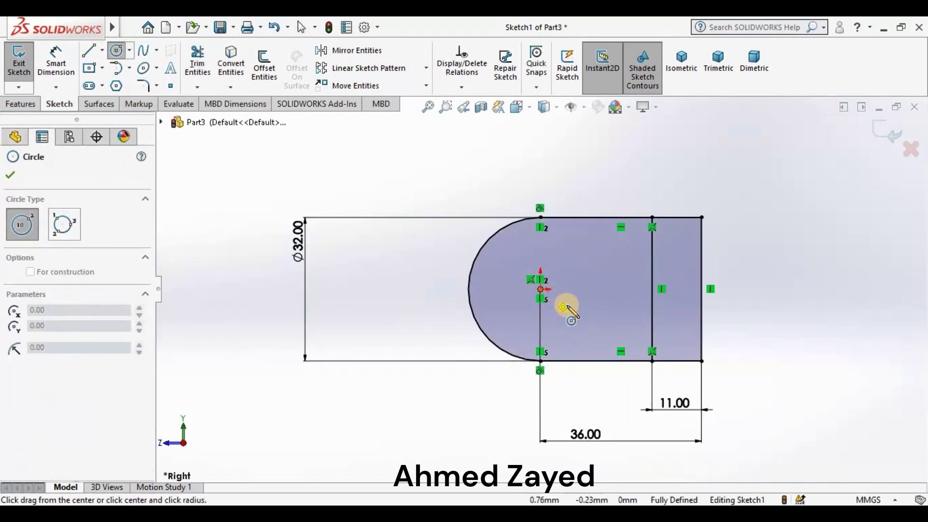
{"action": "left_click", "coordinate": [565, 309]}
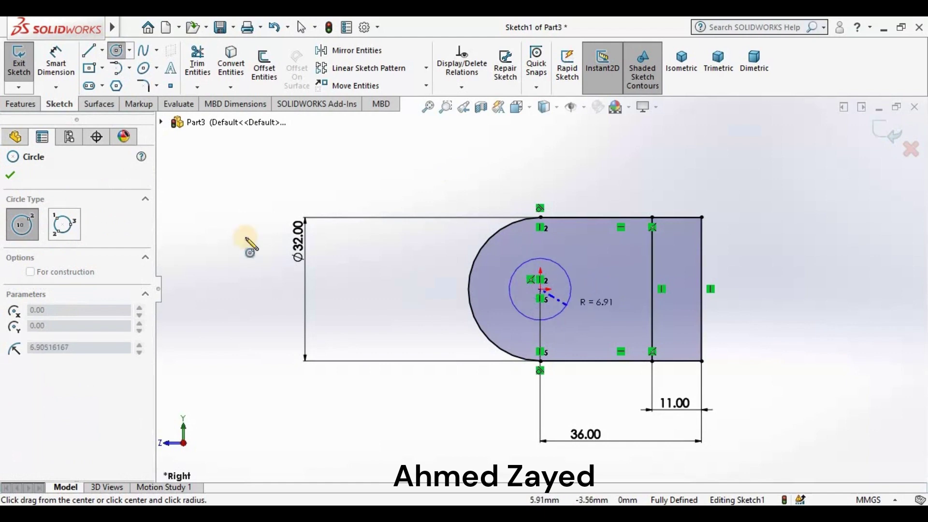
{"action": "left_click", "coordinate": [55, 77]}
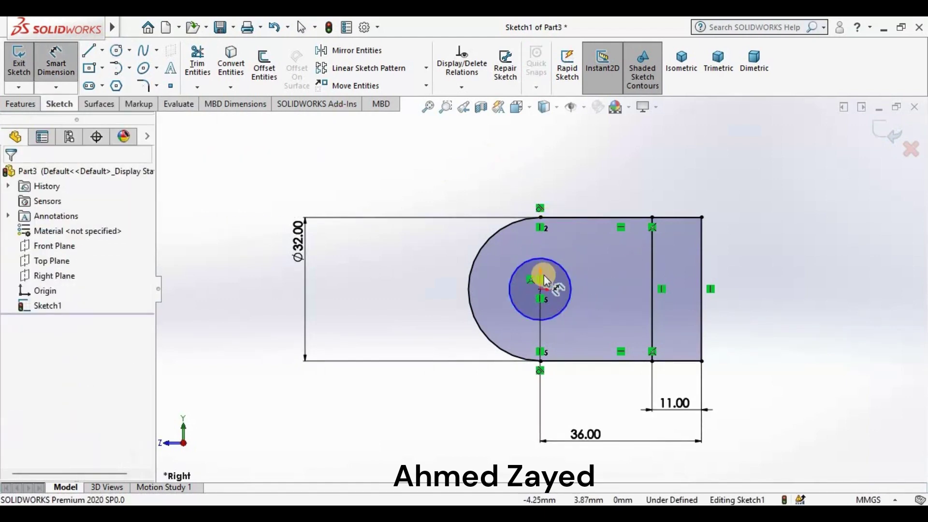
{"action": "left_click", "coordinate": [552, 263]}
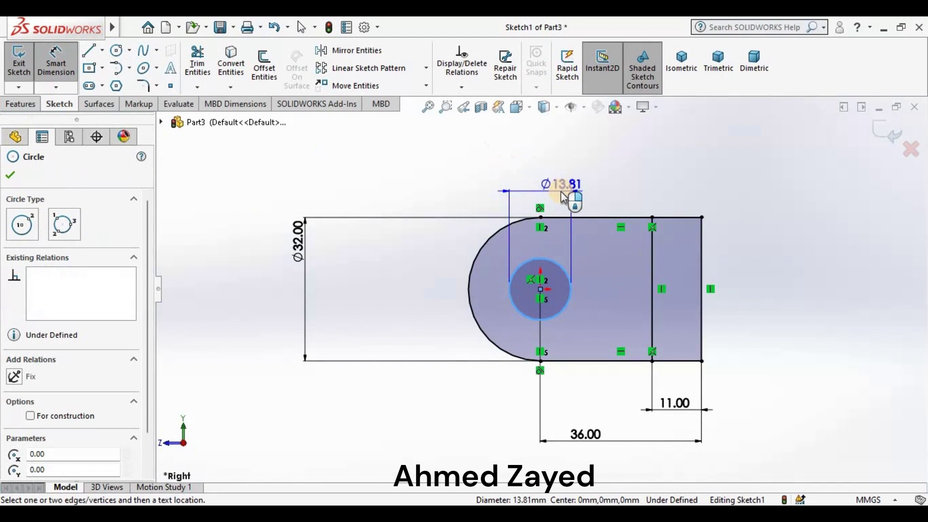
{"action": "left_click", "coordinate": [559, 197]}
{"action": "type", "text": "1"}
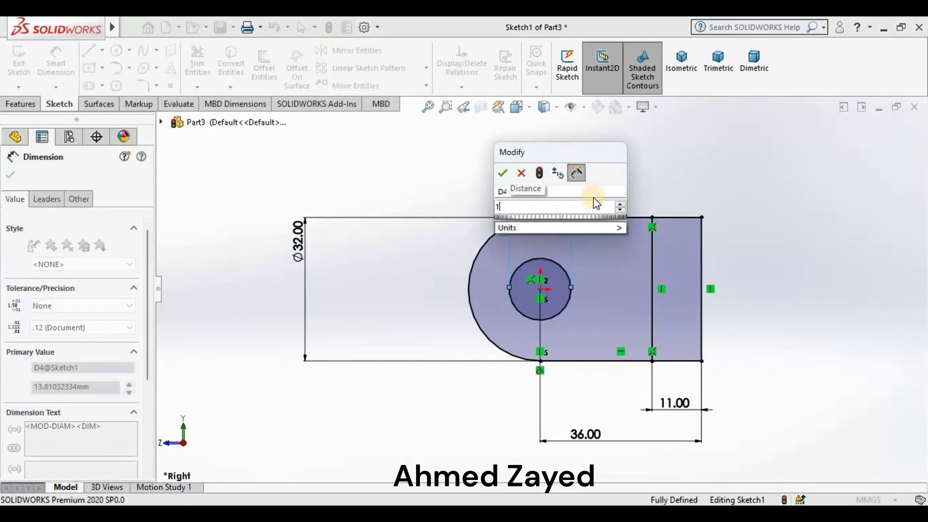
{"action": "key", "text": "Return"}
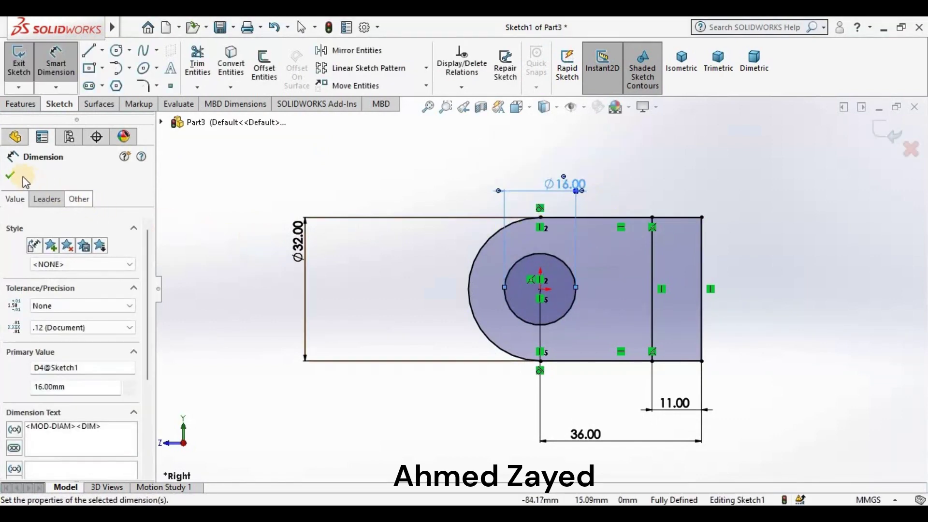
{"action": "left_click", "coordinate": [14, 174]}
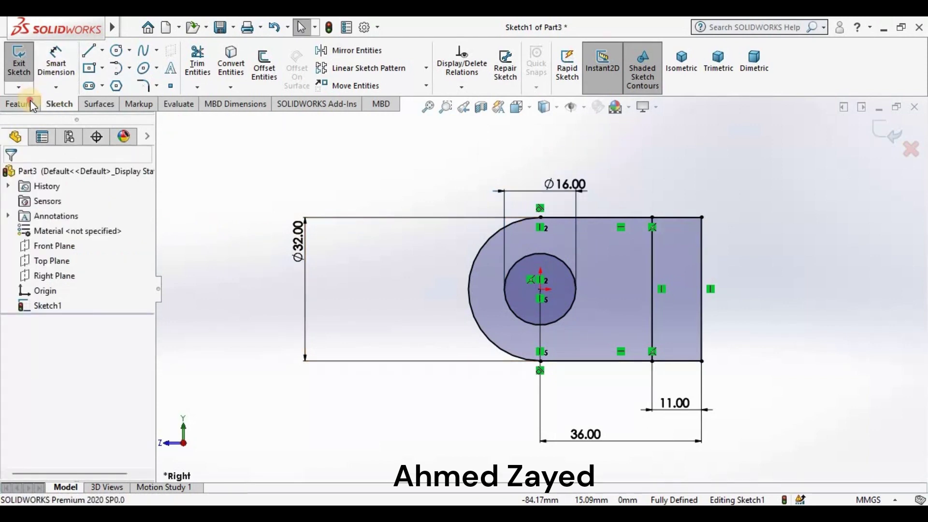
Extrude the 11 mm wide strip region 40 mm deep as Boss-Extrude1
{"action": "left_click", "coordinate": [20, 104]}
{"action": "left_click", "coordinate": [24, 65]}
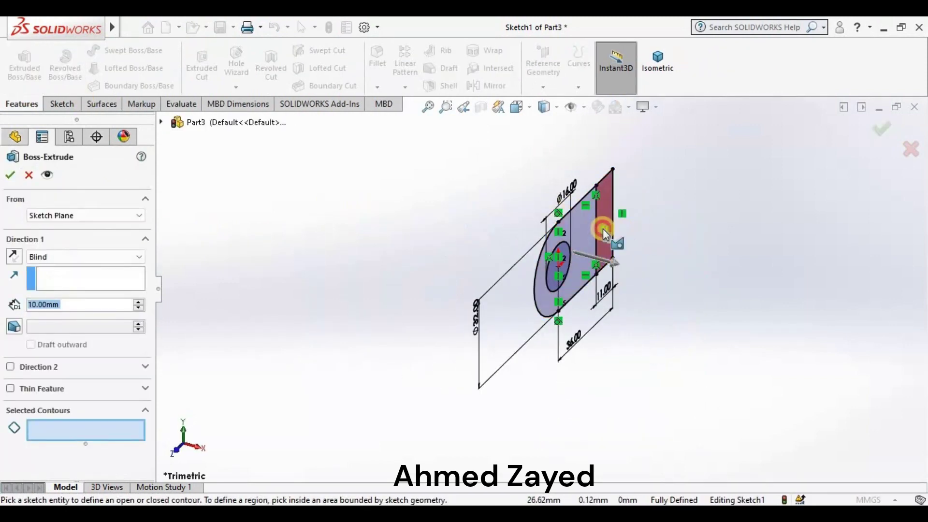
{"action": "left_click", "coordinate": [604, 244]}
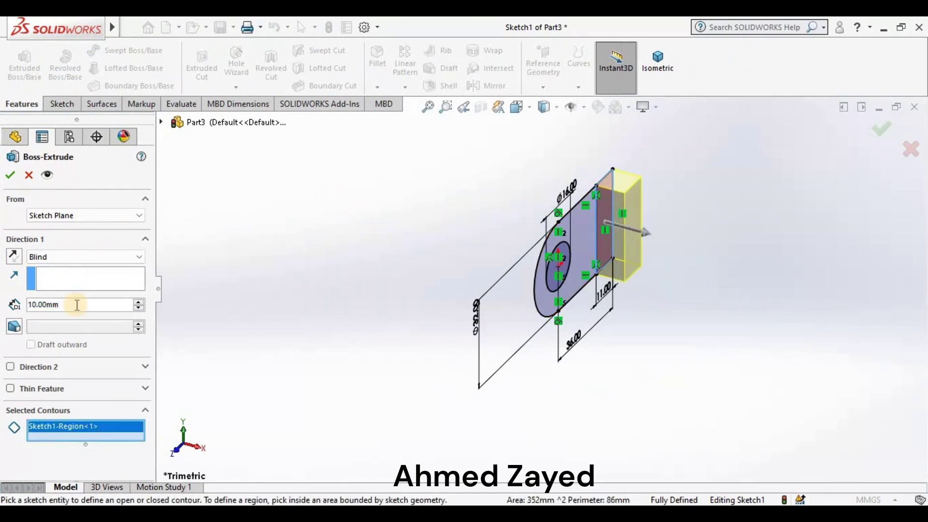
{"action": "double_click", "coordinate": [53, 306]}
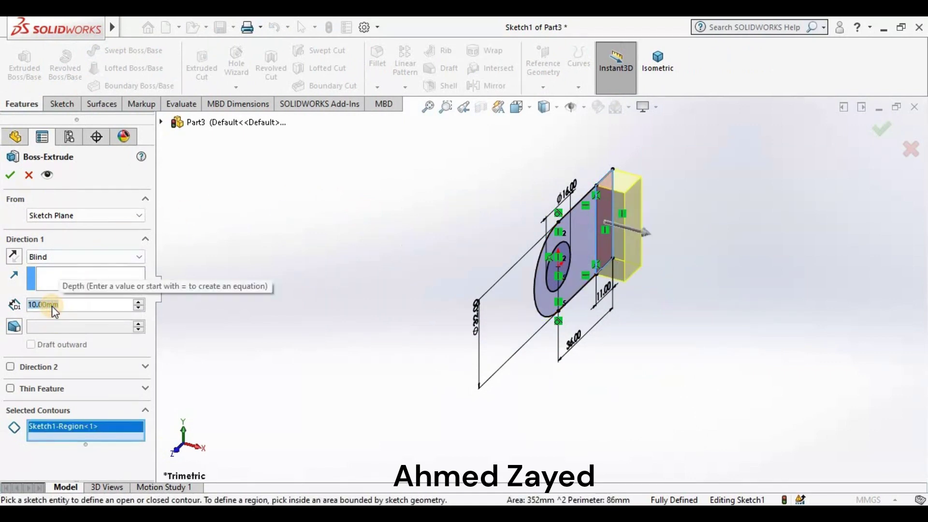
{"action": "type", "text": "11"}
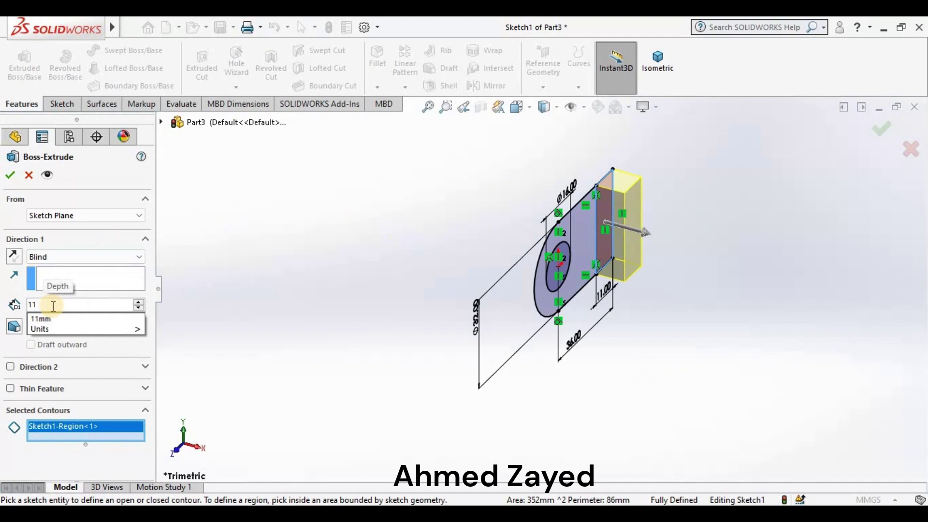
{"action": "type", "text": "+"}
{"action": "type", "text": "18."}
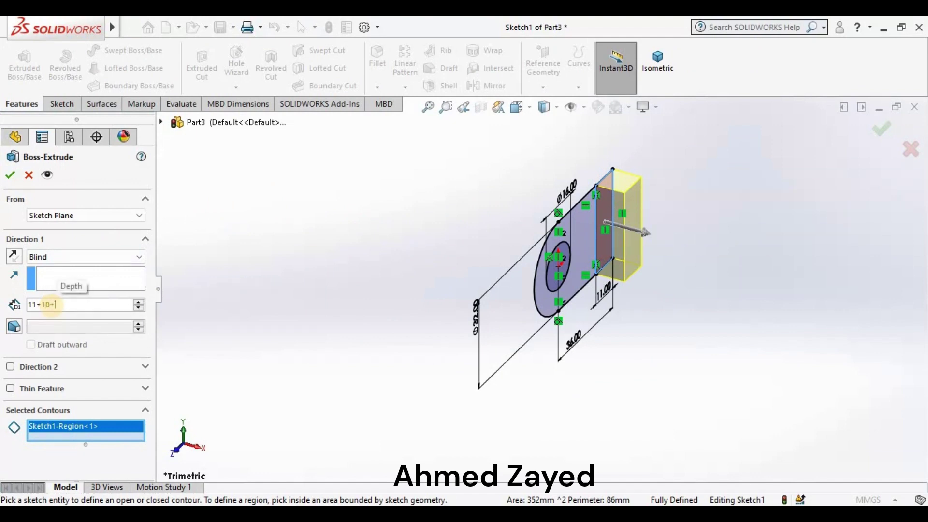
{"action": "type", "text": "11"}
{"action": "key", "text": "Return"}
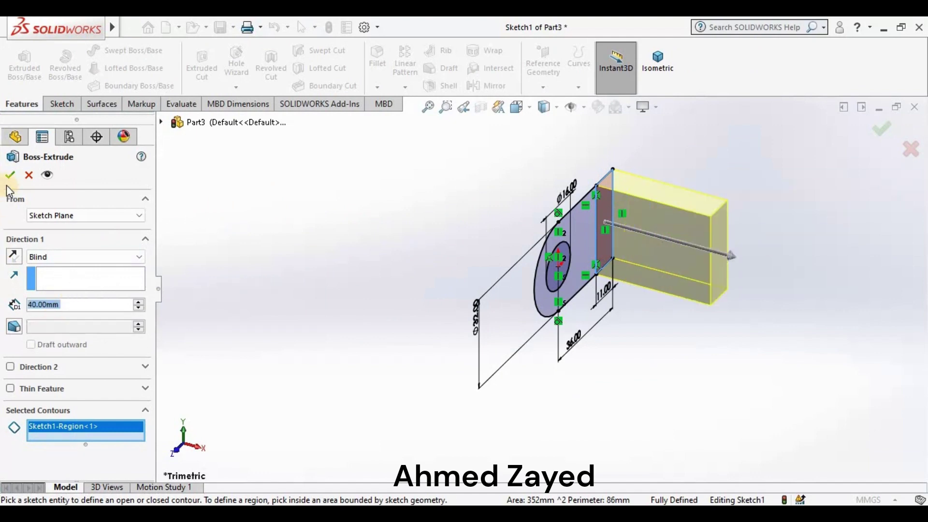
{"action": "left_click", "coordinate": [9, 180]}
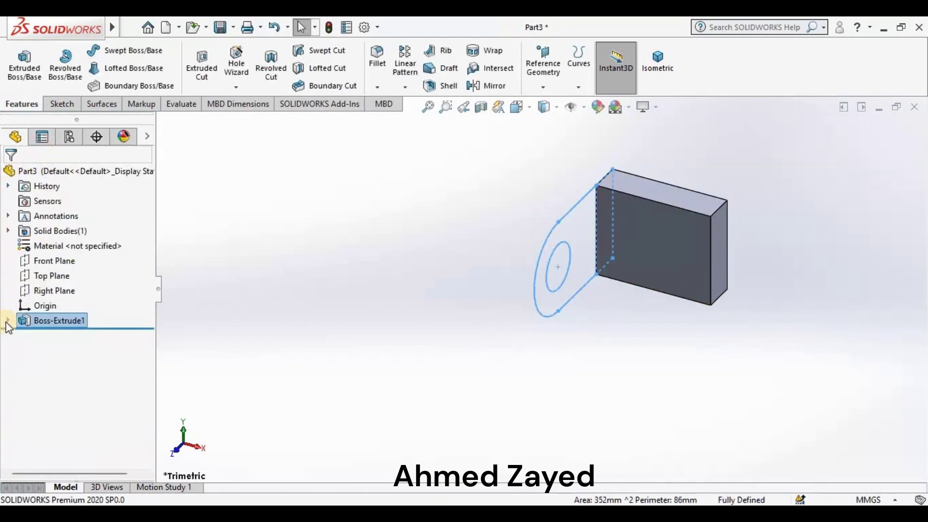
Extrude Sketch1's rounded, holed end region 11 mm, merged onto the block
{"action": "left_click", "coordinate": [8, 321]}
{"action": "left_click", "coordinate": [57, 336]}
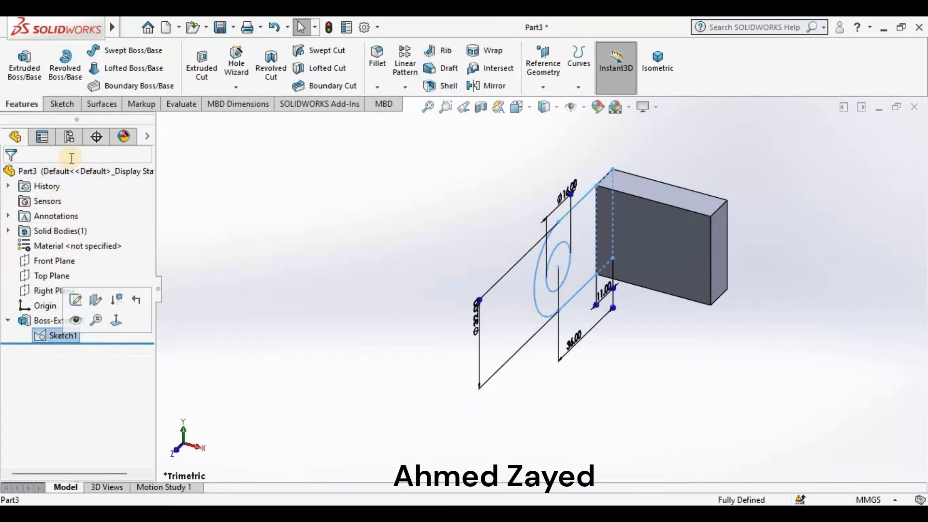
{"action": "left_click", "coordinate": [22, 65]}
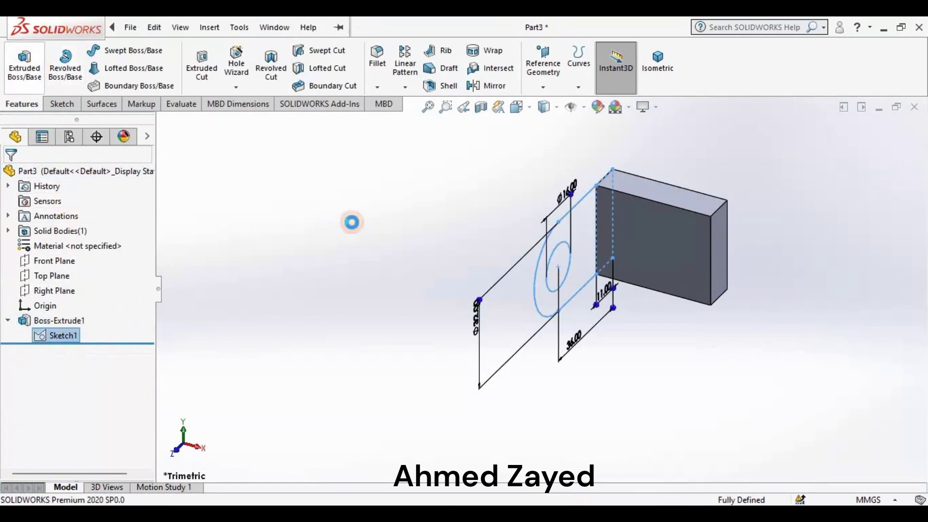
{"action": "left_click", "coordinate": [580, 280]}
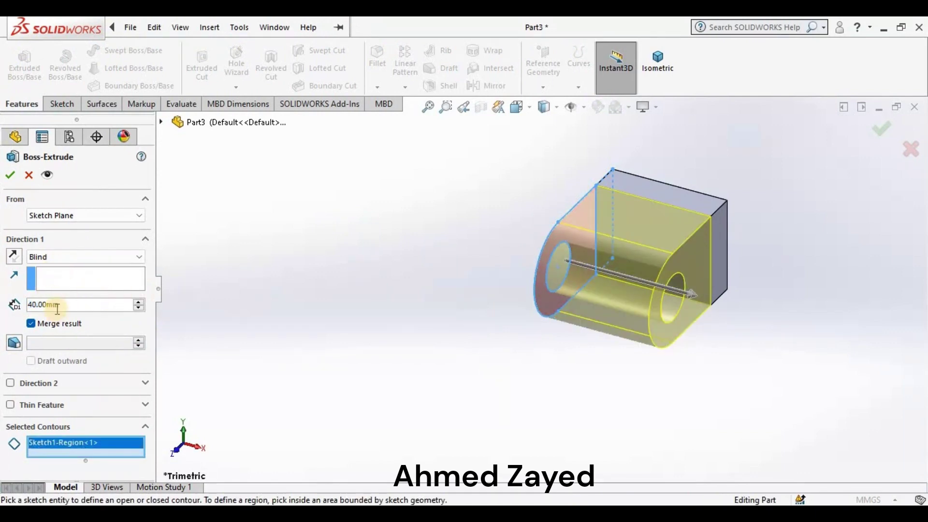
{"action": "type", "text": "1"}
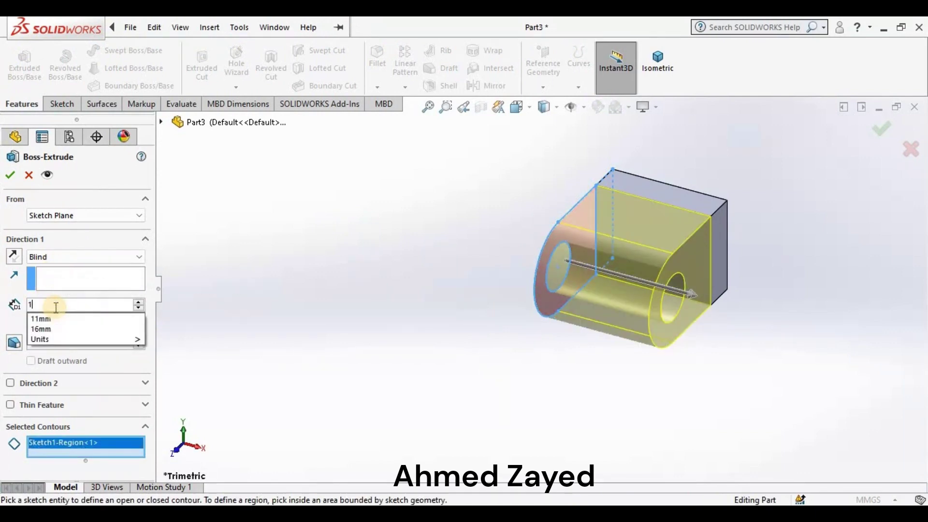
{"action": "type", "text": "5"}
{"action": "key", "text": "Return"}
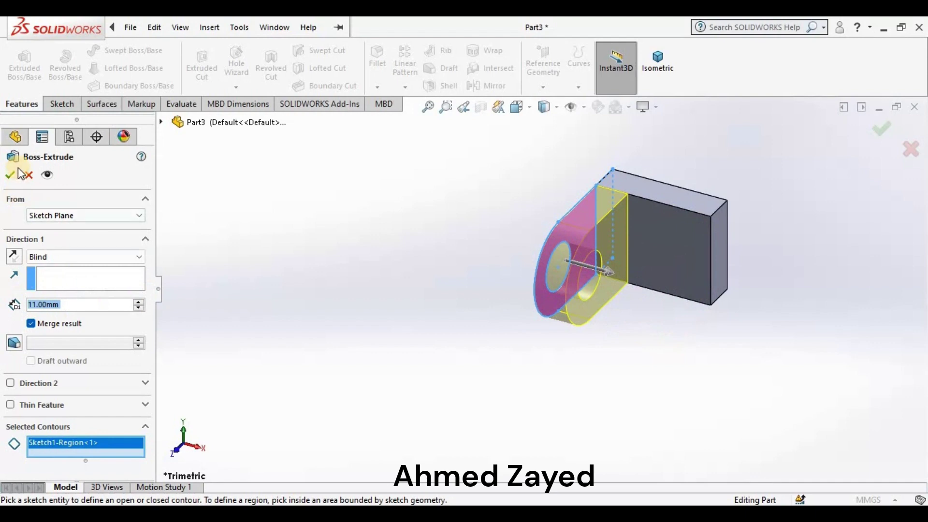
{"action": "left_click", "coordinate": [8, 175]}
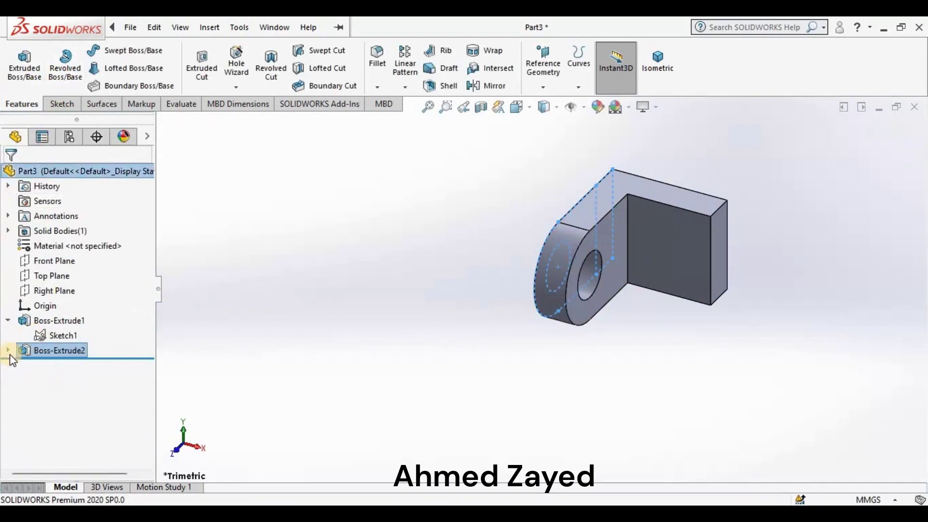
Extrude the rounded, holed region 11 mm from a 29 mm offset as the second lug
{"action": "left_click_drag", "start_coordinate": [52, 371], "coordinate": [55, 372]}
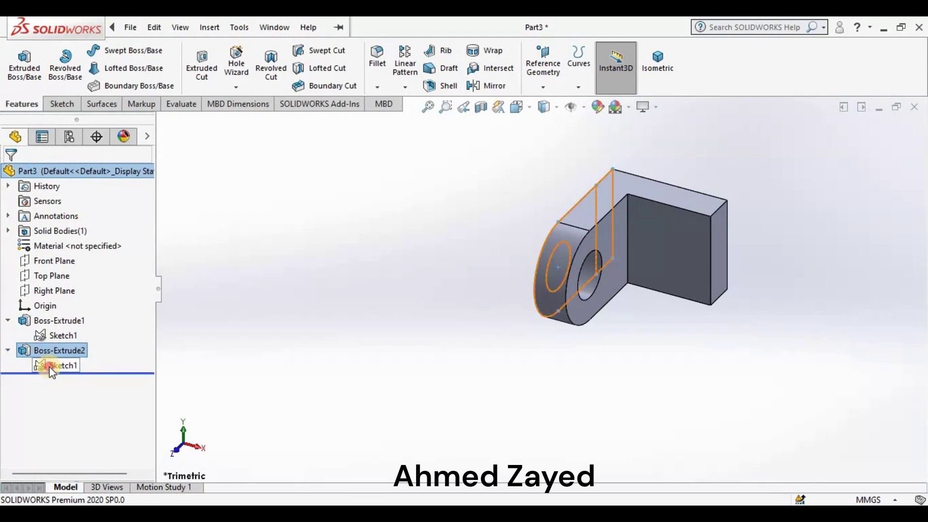
{"action": "left_click", "coordinate": [52, 374]}
{"action": "left_click", "coordinate": [24, 63]}
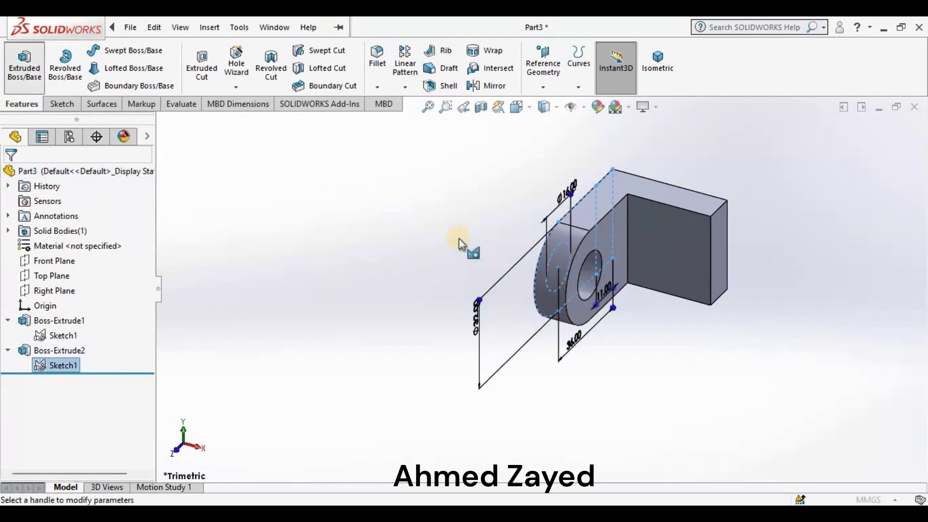
{"action": "left_click", "coordinate": [552, 309]}
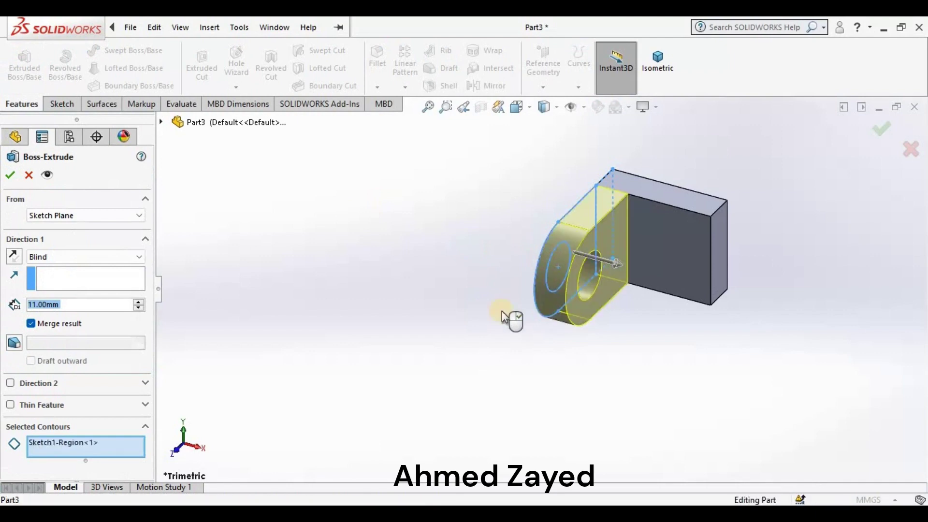
{"action": "left_click", "coordinate": [38, 216]}
{"action": "left_click", "coordinate": [52, 241]}
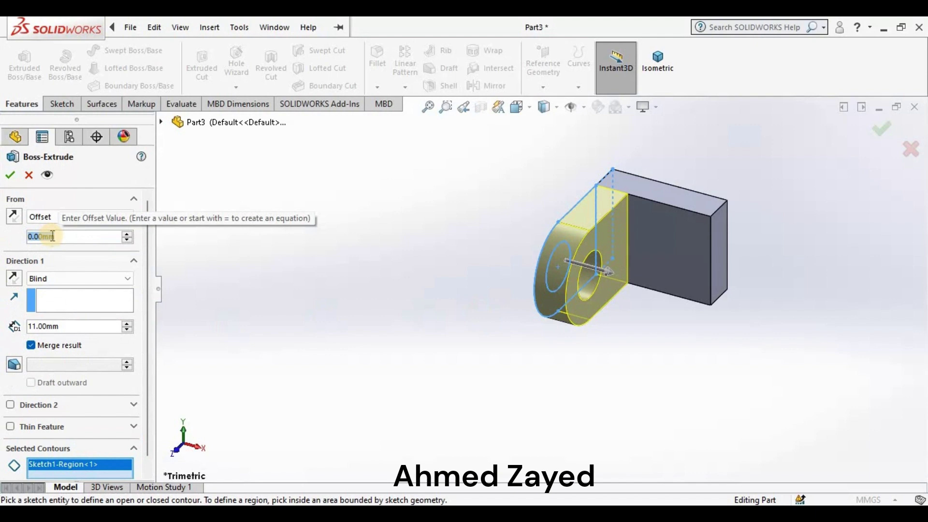
{"action": "type", "text": "11+18"}
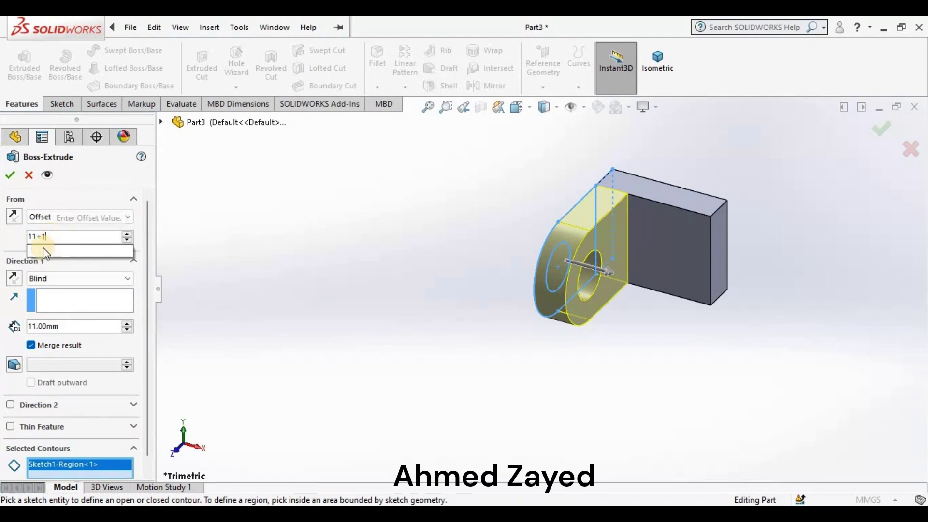
{"action": "key", "text": "Return"}
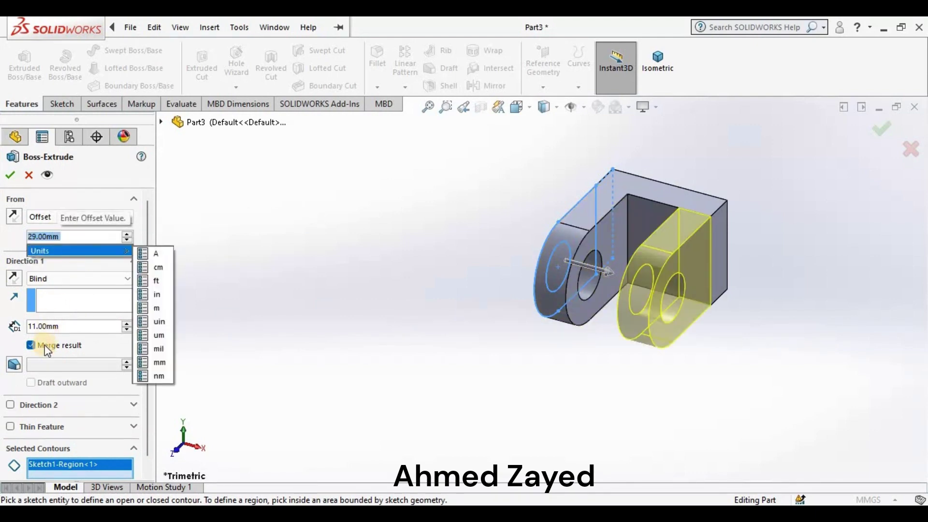
{"action": "left_click", "coordinate": [13, 185]}
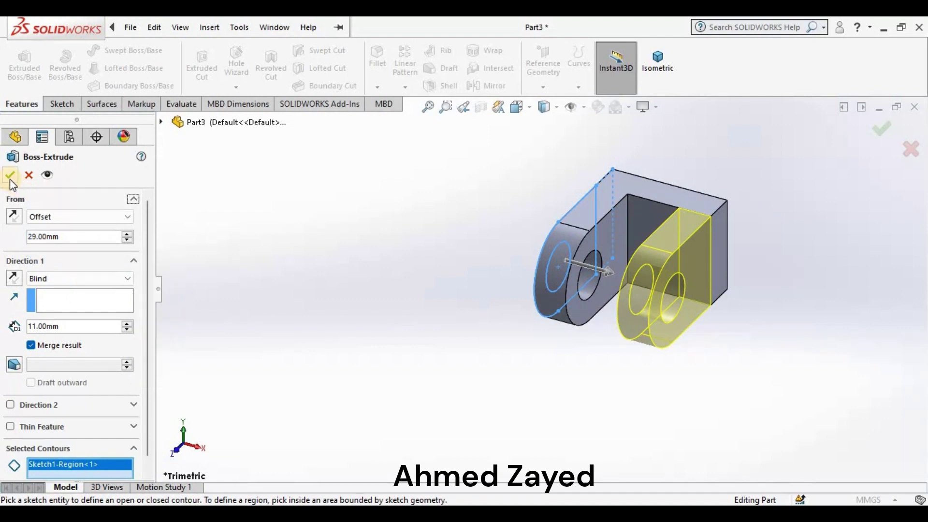
{"action": "left_click", "coordinate": [10, 176]}
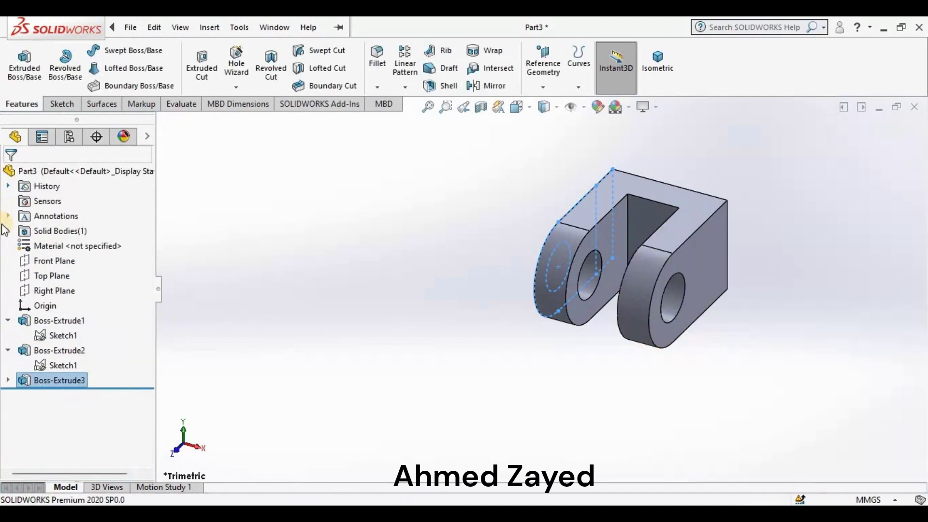
Orbit the part and snap to isometric to bring the block's back face into view
{"action": "left_click", "coordinate": [242, 240]}
{"action": "right_click", "coordinate": [243, 236]}
{"action": "left_click", "coordinate": [290, 294]}
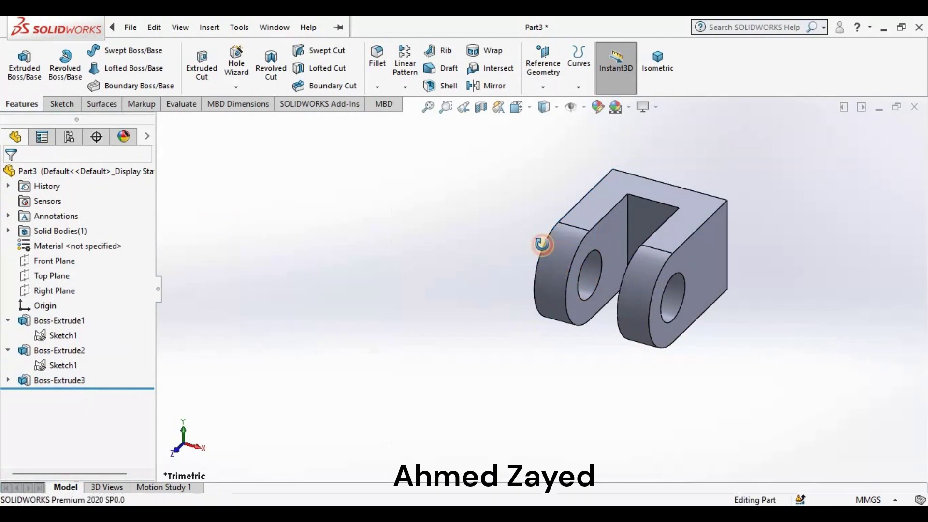
{"action": "mouse_move", "coordinate": [542, 244]}
{"action": "left_mouse_down"}
{"action": "mouse_move", "coordinate": [541, 197]}
{"action": "mouse_move", "coordinate": [434, 216]}
{"action": "mouse_move", "coordinate": [422, 325]}
{"action": "mouse_move", "coordinate": [596, 373]}
{"action": "mouse_move", "coordinate": [632, 426]}
{"action": "mouse_move", "coordinate": [598, 294]}
{"action": "mouse_move", "coordinate": [493, 329]}
{"action": "mouse_move", "coordinate": [570, 309]}
{"action": "mouse_move", "coordinate": [600, 284]}
{"action": "left_mouse_up"}
{"action": "left_click", "coordinate": [657, 63]}
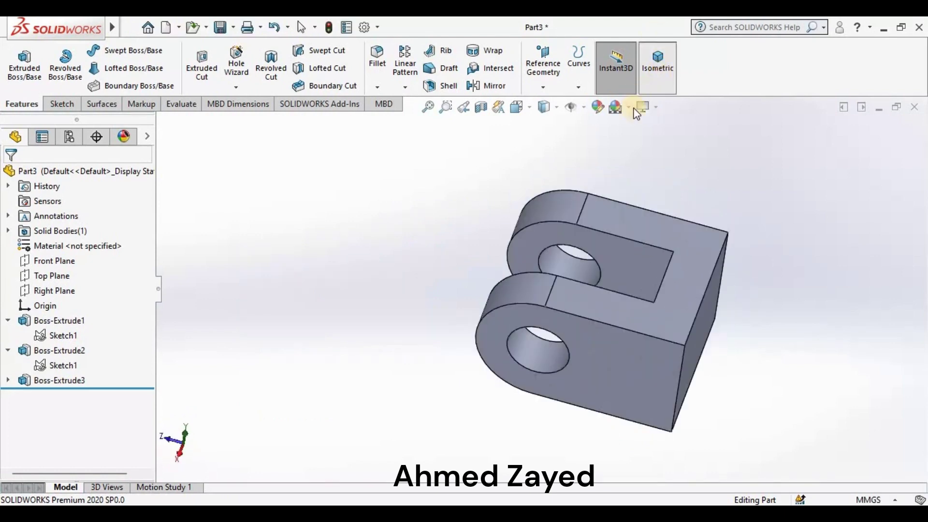
{"action": "left_click_drag", "start_coordinate": [693, 228], "coordinate": [604, 249]}
Start a sketch on the block's back face, view it normal, and draw a circle
{"action": "left_click", "coordinate": [638, 227]}
{"action": "left_click", "coordinate": [665, 210]}
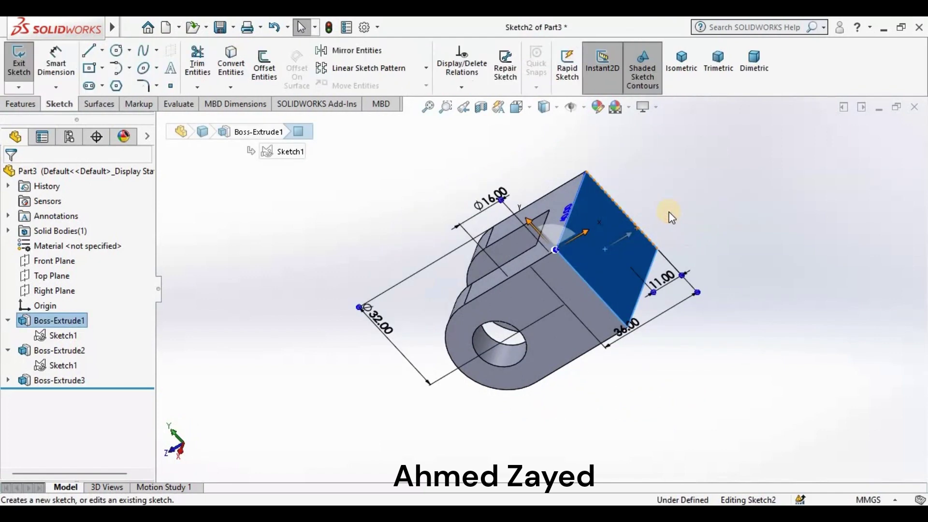
{"action": "key", "text": "space"}
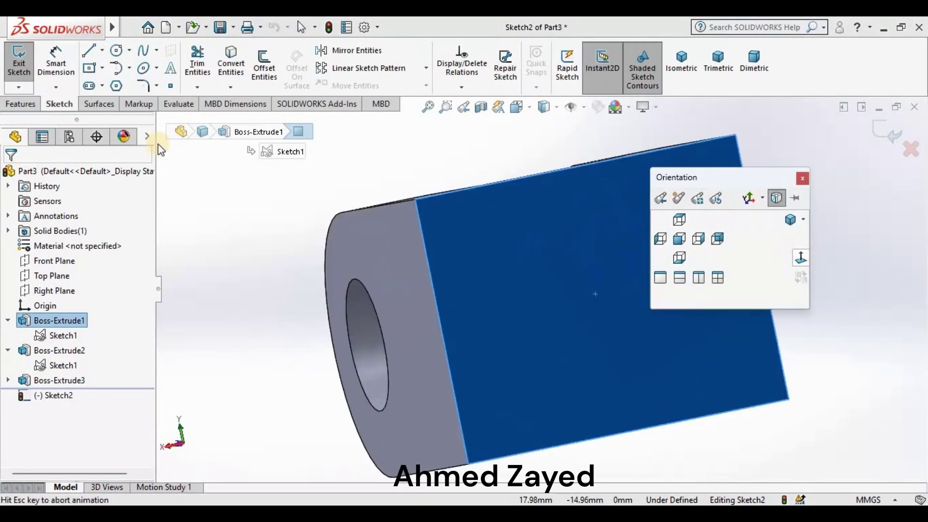
{"action": "left_click", "coordinate": [116, 50]}
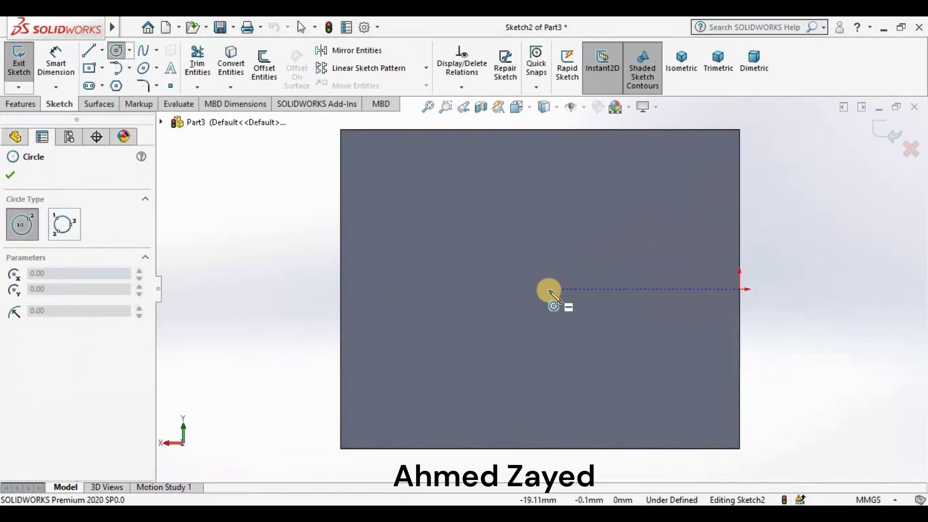
{"action": "left_click_drag", "start_coordinate": [545, 292], "coordinate": [615, 323]}
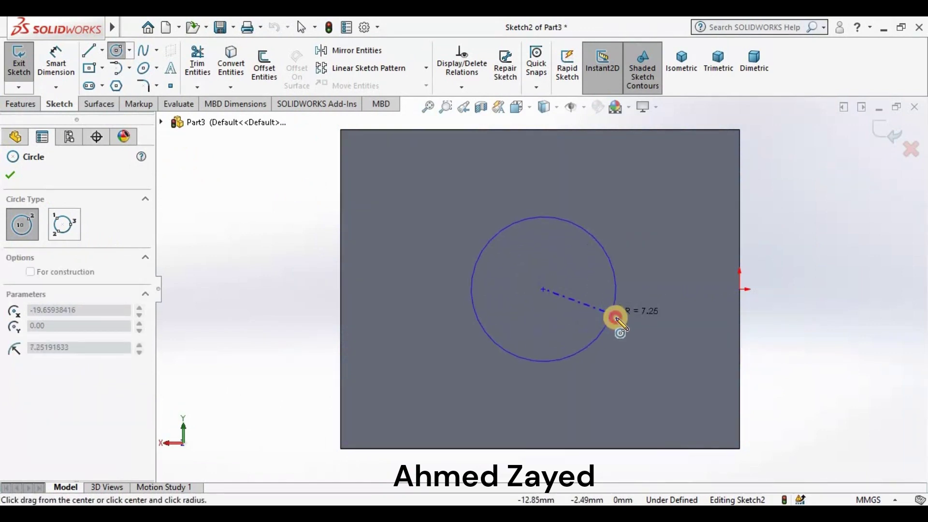
{"action": "left_click", "coordinate": [55, 65]}
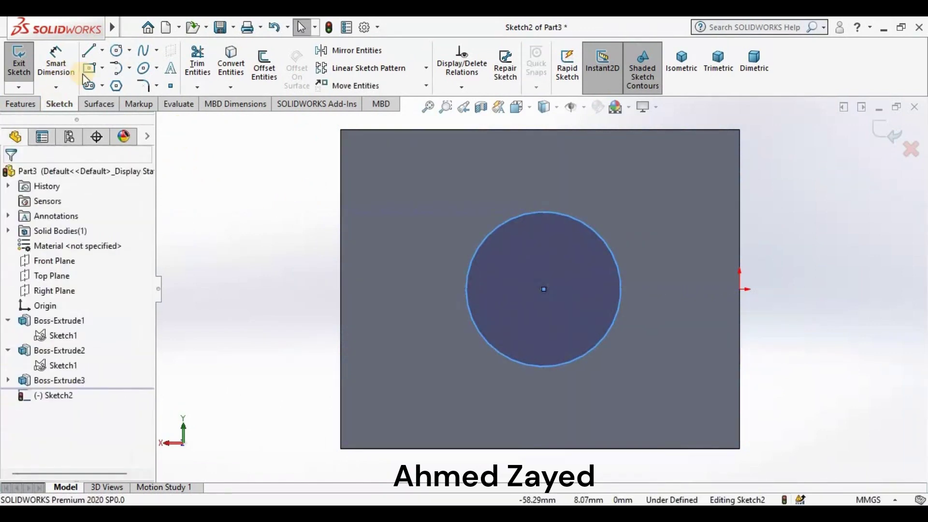
Dimension the circle Ø18 mm with its centre 20 mm from the side edge
{"action": "left_click", "coordinate": [552, 214]}
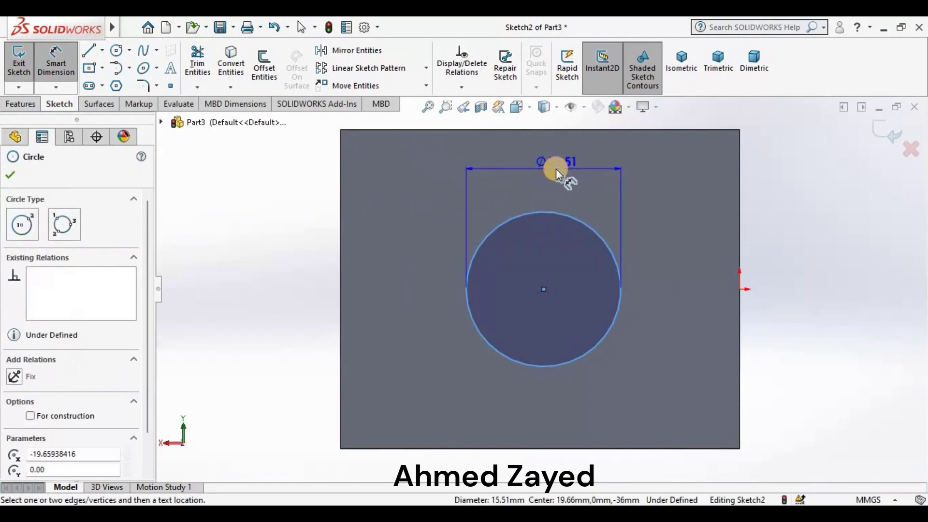
{"action": "left_click", "coordinate": [556, 169]}
{"action": "type", "text": "18"}
{"action": "key", "text": "Return"}
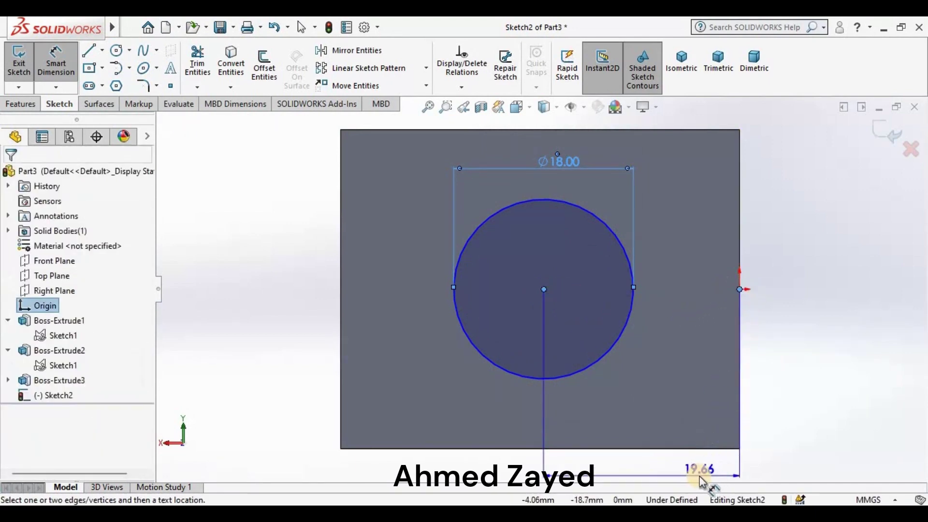
{"action": "left_click", "coordinate": [699, 476]}
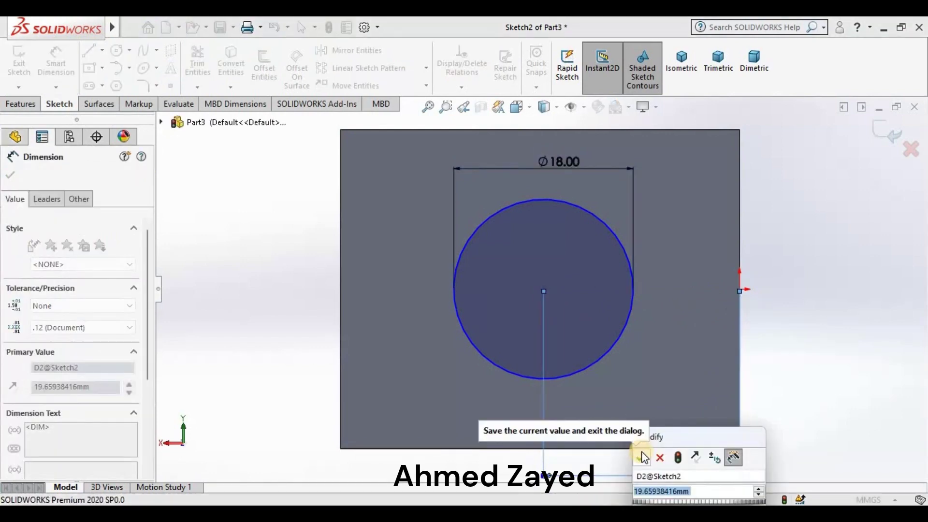
{"action": "type", "text": "(11+"}
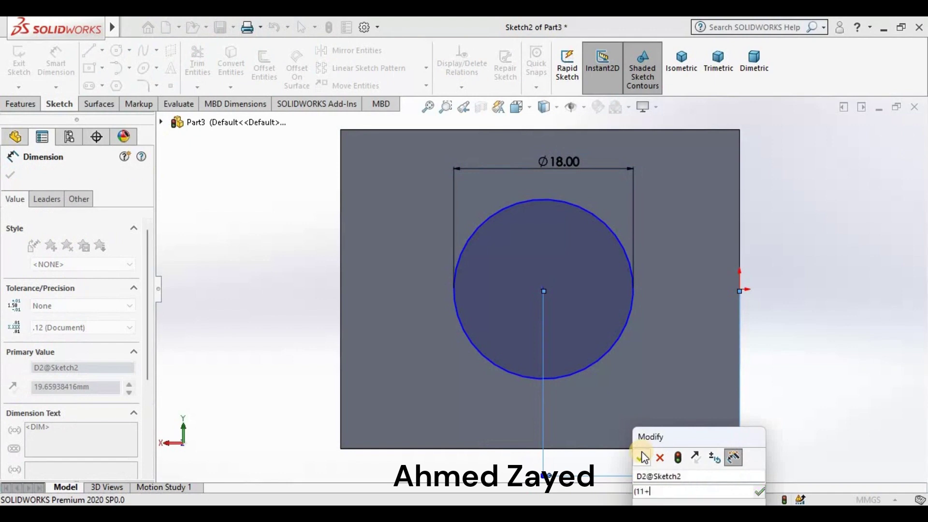
{"action": "type", "text": "18+11"}
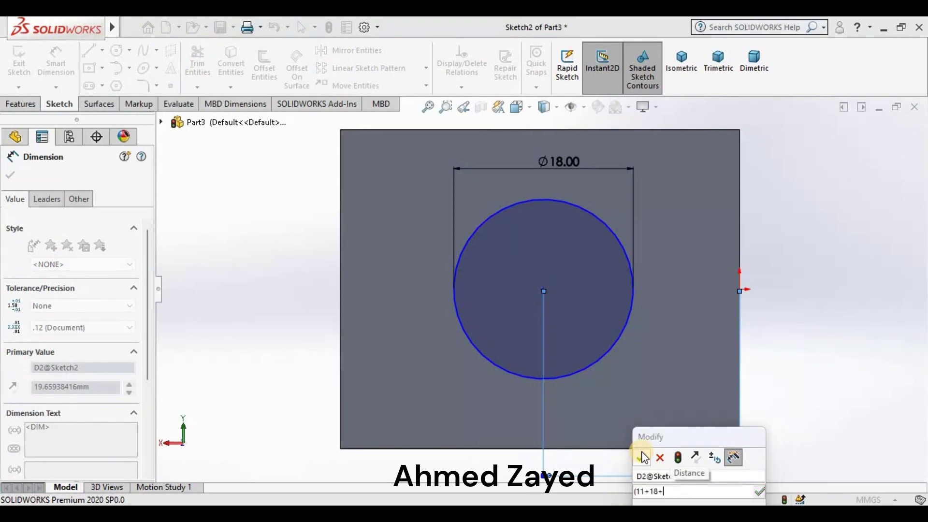
{"action": "type", "text": ")/2"}
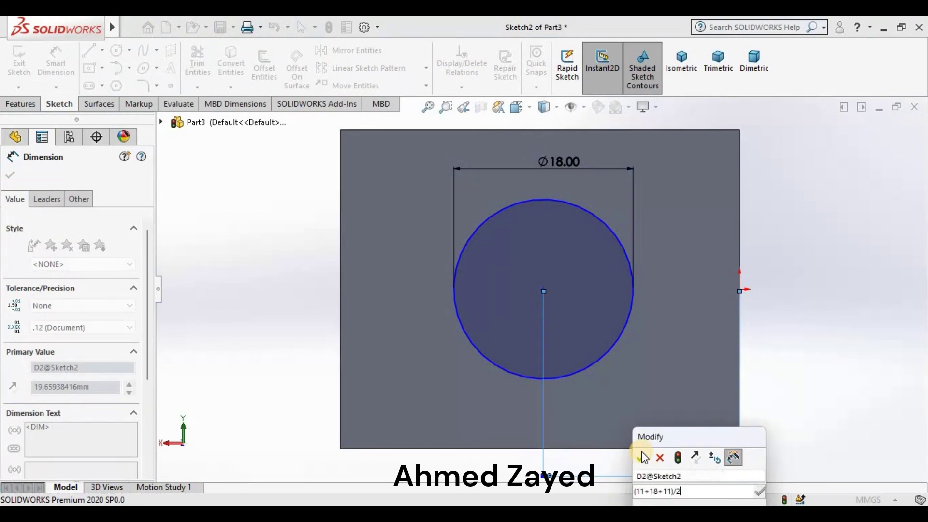
{"action": "left_click", "coordinate": [642, 457]}
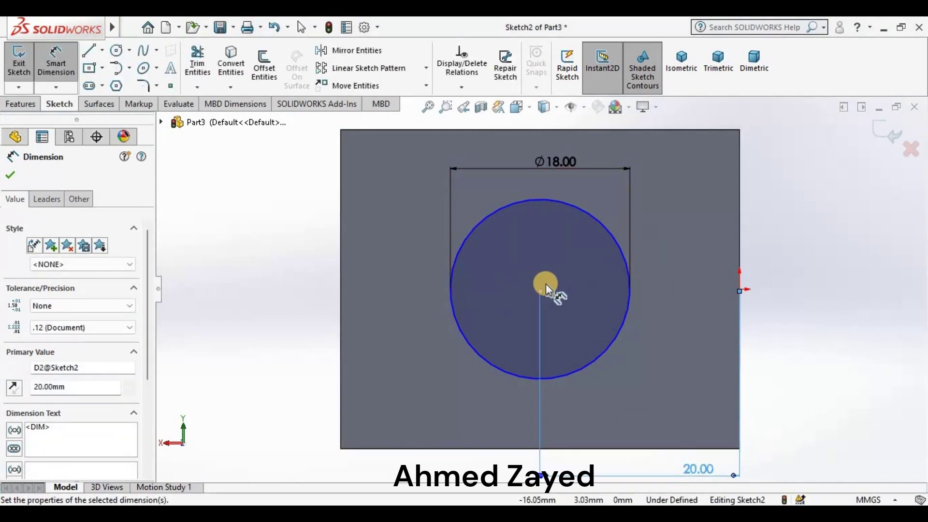
Place the circle centre 16 mm (32/2) below the top edge
{"action": "left_click", "coordinate": [542, 160]}
{"action": "left_click", "coordinate": [358, 135]}
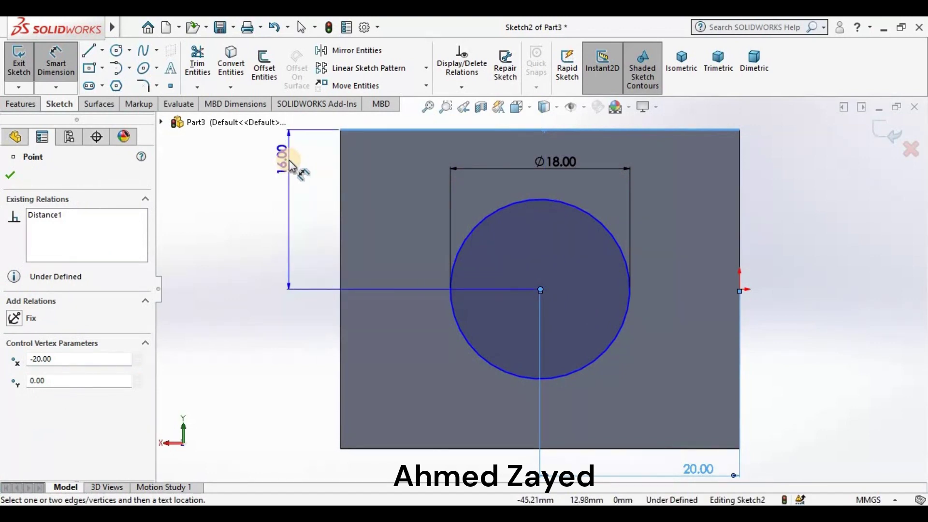
{"action": "left_click", "coordinate": [291, 165]}
{"action": "type", "text": "3"}
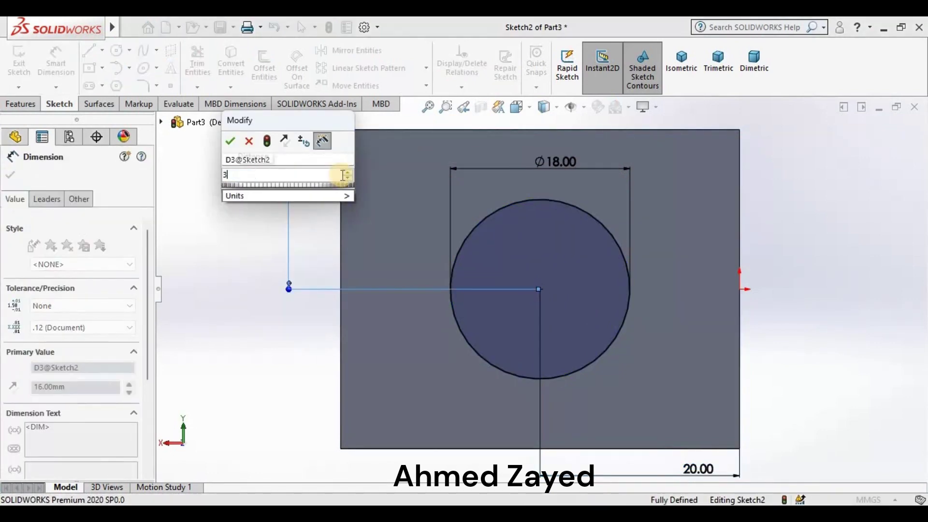
{"action": "type", "text": "2/2"}
{"action": "key", "text": "Return"}
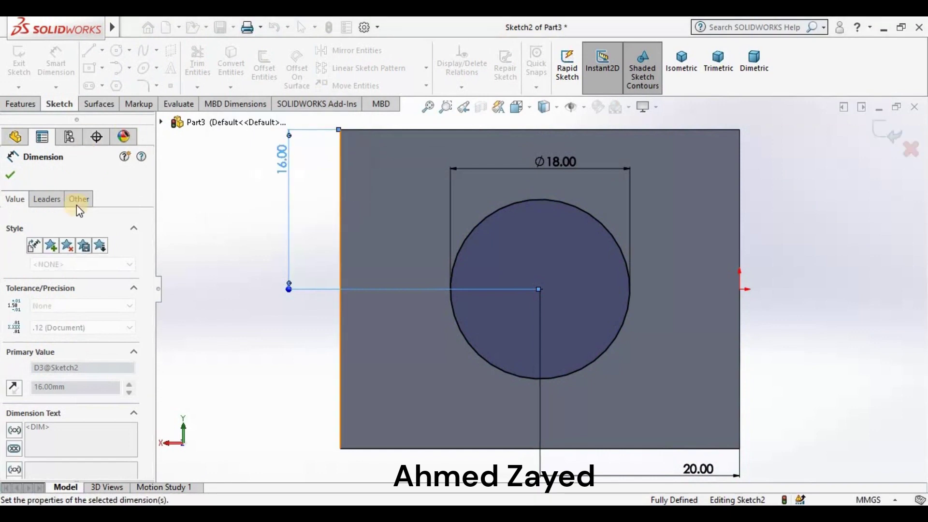
{"action": "left_click", "coordinate": [260, 231]}
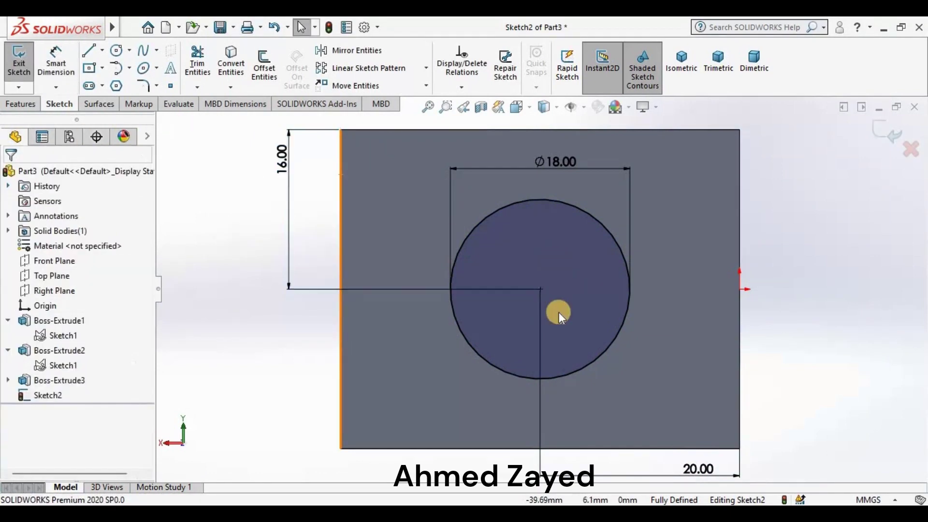
{"action": "scroll", "coordinate": [555, 311], "scroll_direction": "up", "scroll_amount": 3}
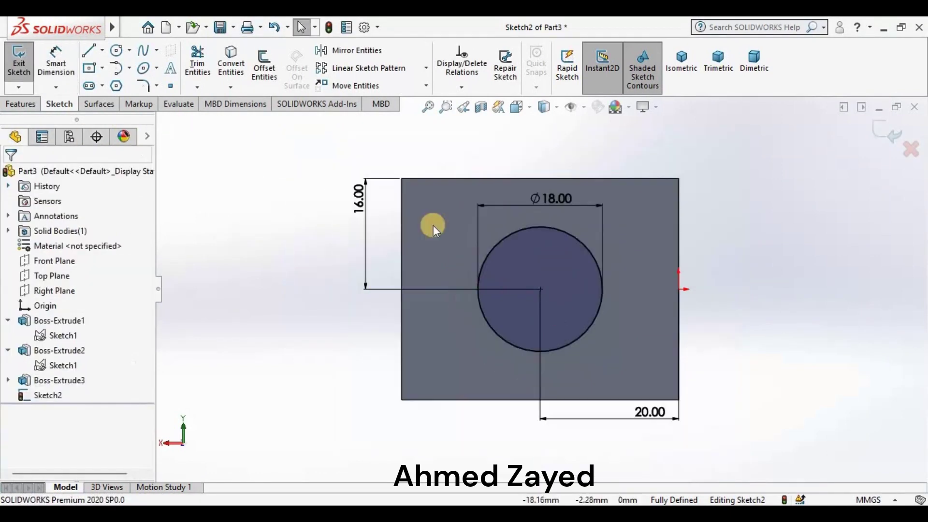
{"action": "left_click", "coordinate": [22, 103]}
Extrude the Ø18 circle 30 mm blind from the back face as a cylindrical shank
{"action": "left_click", "coordinate": [48, 71]}
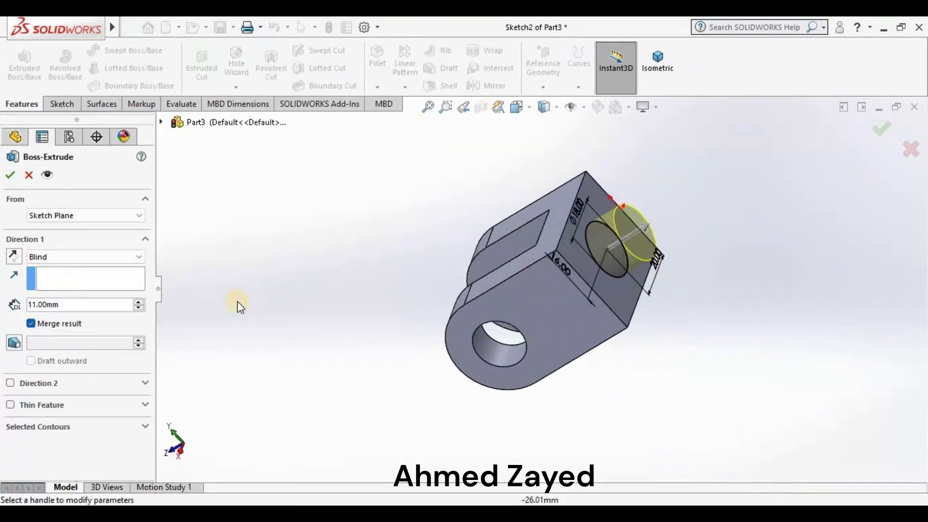
{"action": "double_click", "coordinate": [54, 304]}
{"action": "type", "text": "30"}
{"action": "key", "text": "Return"}
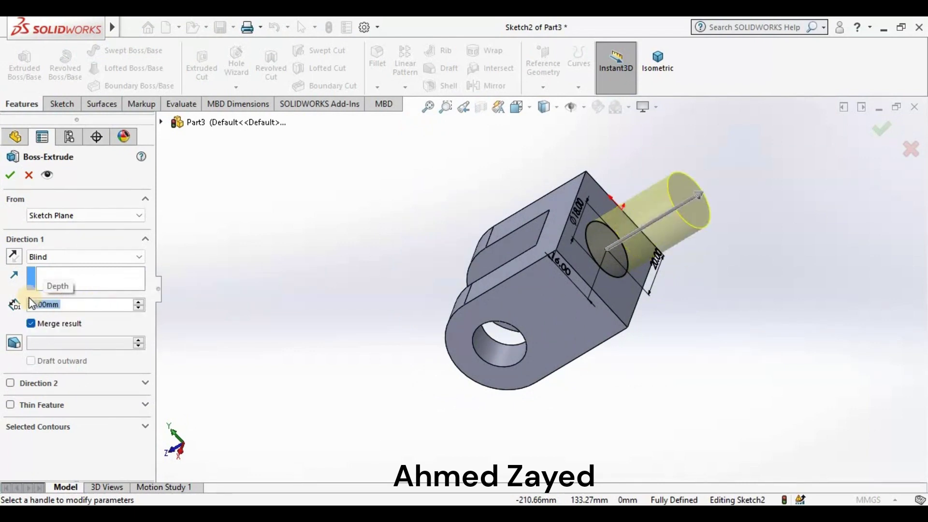
{"action": "key", "text": "Return"}
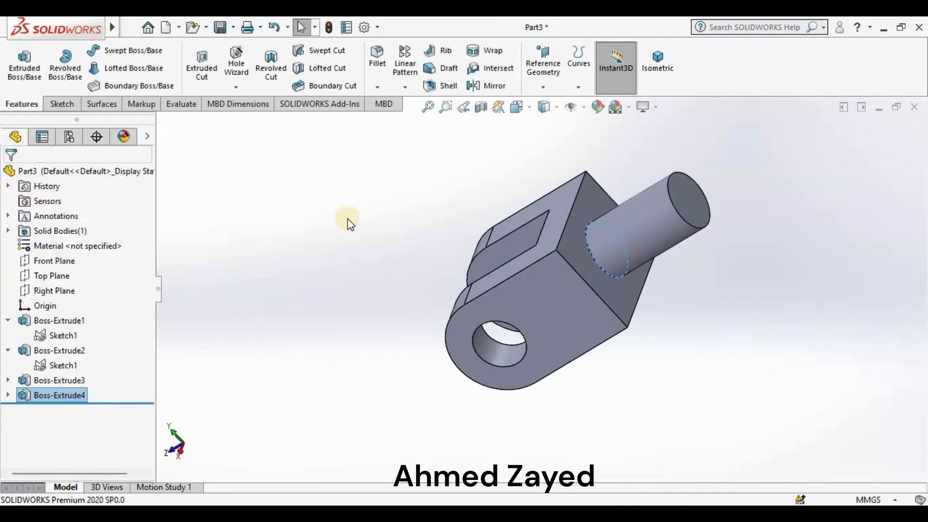
Orbit around the finished clevis to inspect fork and shaft, then return to isometric view
{"action": "right_click", "coordinate": [227, 241]}
{"action": "left_click", "coordinate": [271, 304]}
{"action": "mouse_move", "coordinate": [468, 394]}
{"action": "left_mouse_down"}
{"action": "mouse_move", "coordinate": [433, 325]}
{"action": "mouse_move", "coordinate": [596, 356]}
{"action": "mouse_move", "coordinate": [582, 408]}
{"action": "mouse_move", "coordinate": [534, 385]}
{"action": "mouse_move", "coordinate": [536, 304]}
{"action": "mouse_move", "coordinate": [504, 331]}
{"action": "mouse_move", "coordinate": [518, 361]}
{"action": "mouse_move", "coordinate": [534, 251]}
{"action": "mouse_move", "coordinate": [511, 264]}
{"action": "left_mouse_up"}
{"action": "left_click", "coordinate": [659, 67]}
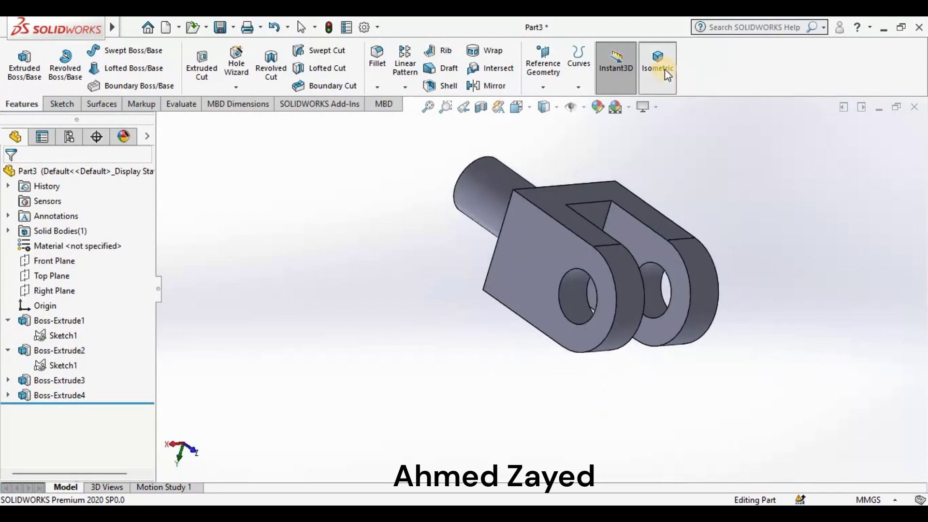